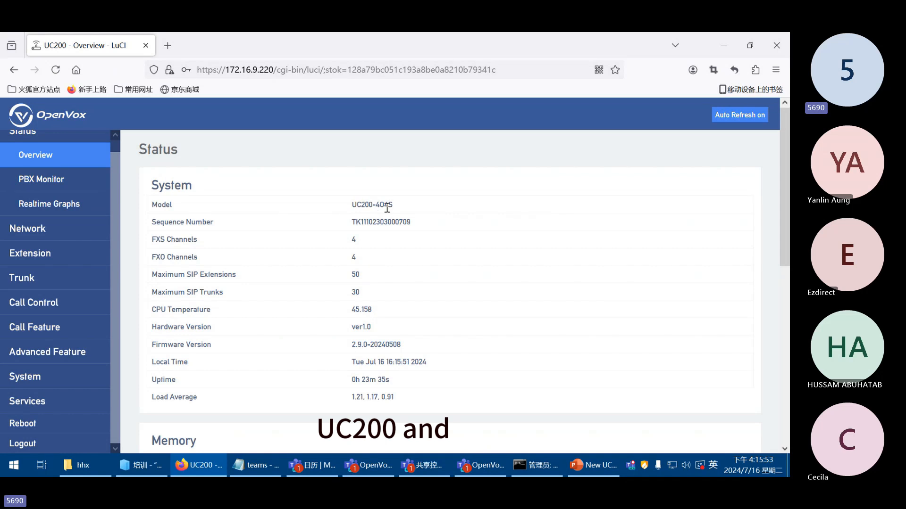
Review the device model and the maximum SIP extensions and SIP trunks in the system status overview.
double_click(384, 206)
click(380, 206)
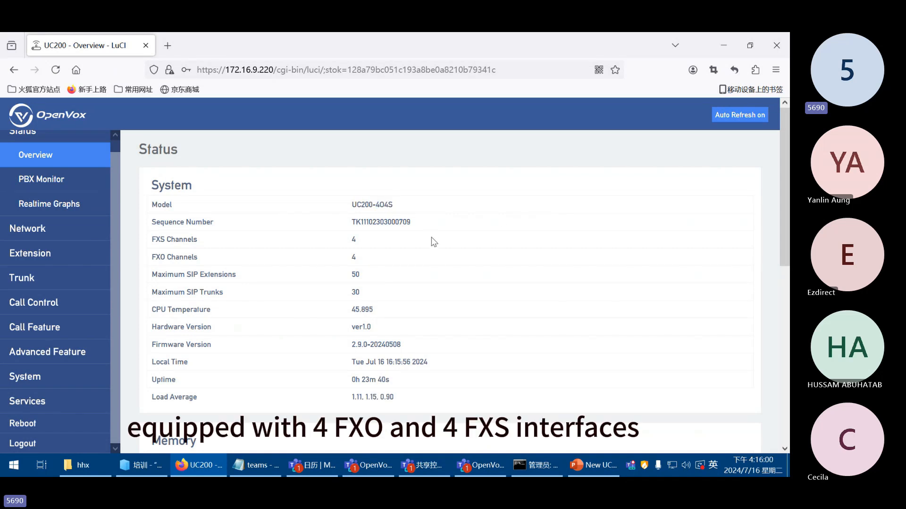
drag(182, 275, 303, 278)
click(354, 278)
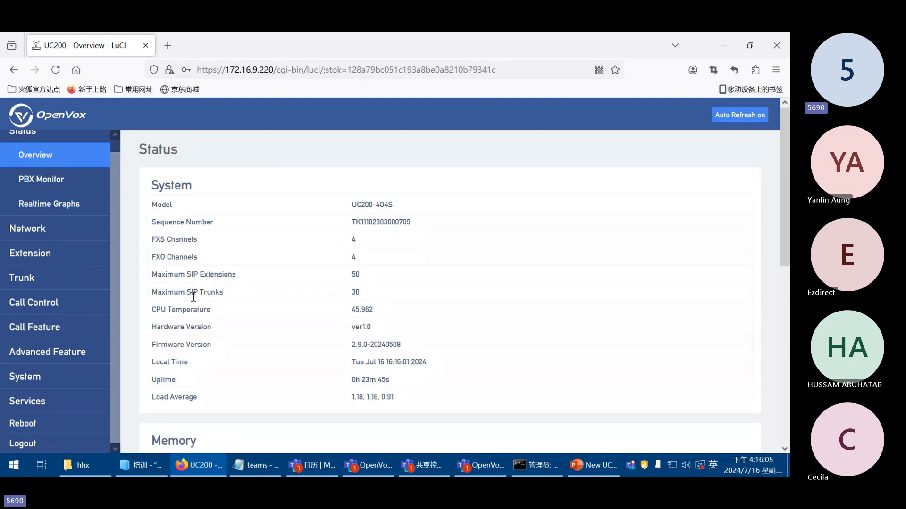
drag(198, 293, 217, 294)
click(353, 296)
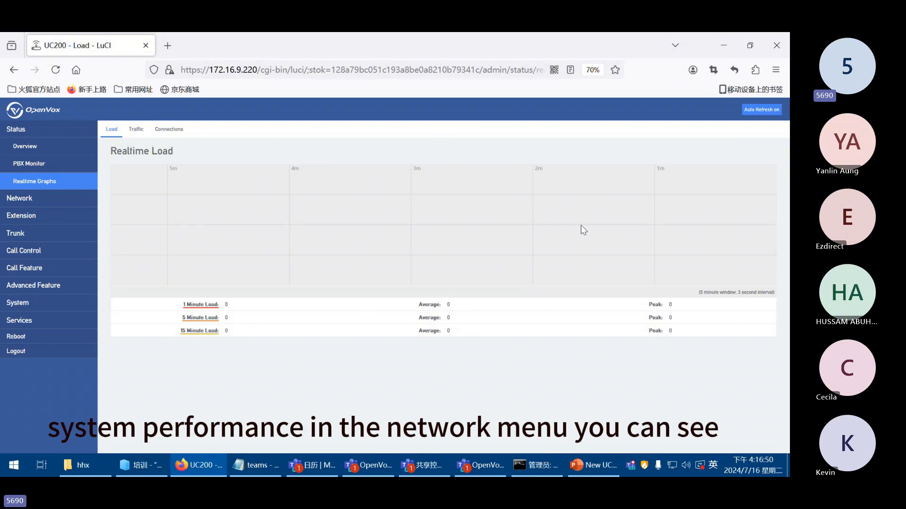
Open the network interfaces page and look through the DHCP and DNS settings.
click(19, 199)
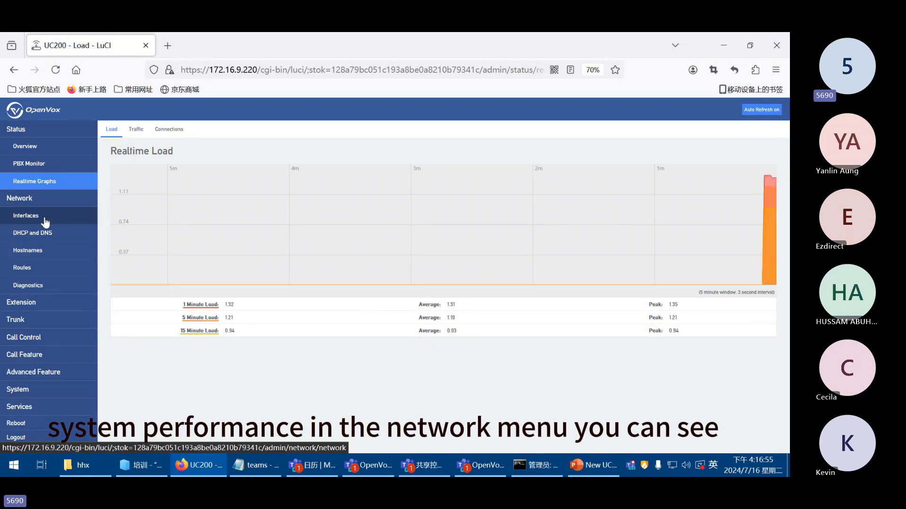
click(45, 219)
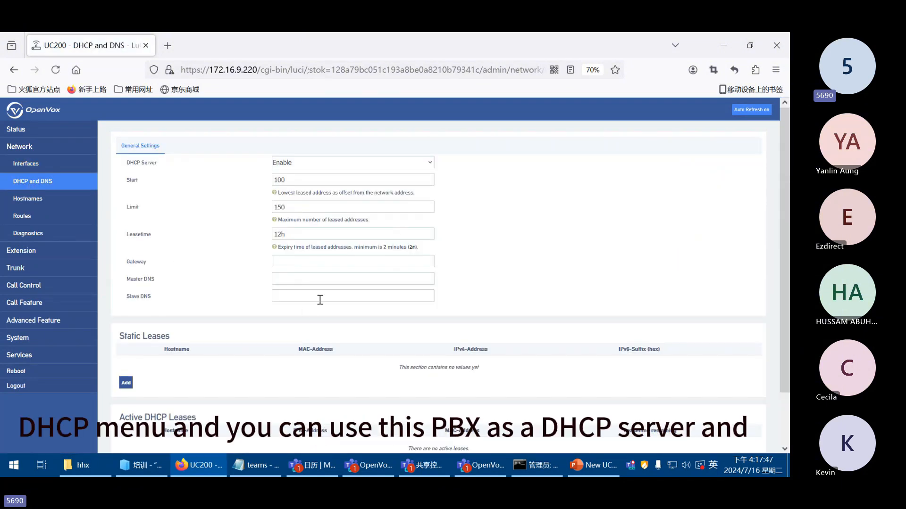
scroll(330, 307, down, 2)
scroll(259, 313, up, 2)
View the network hostnames and routes pages, and examine the ping and traceroute fields in the network diagnostics.
click(27, 198)
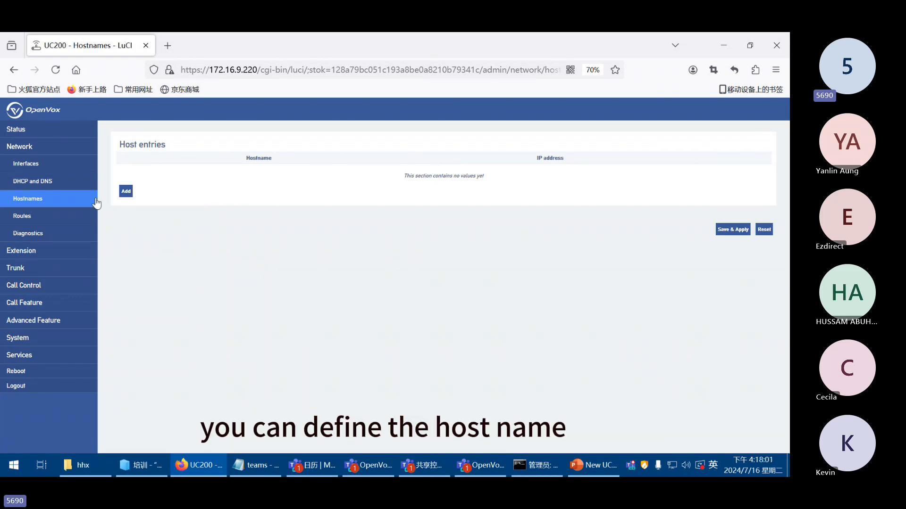
click(42, 216)
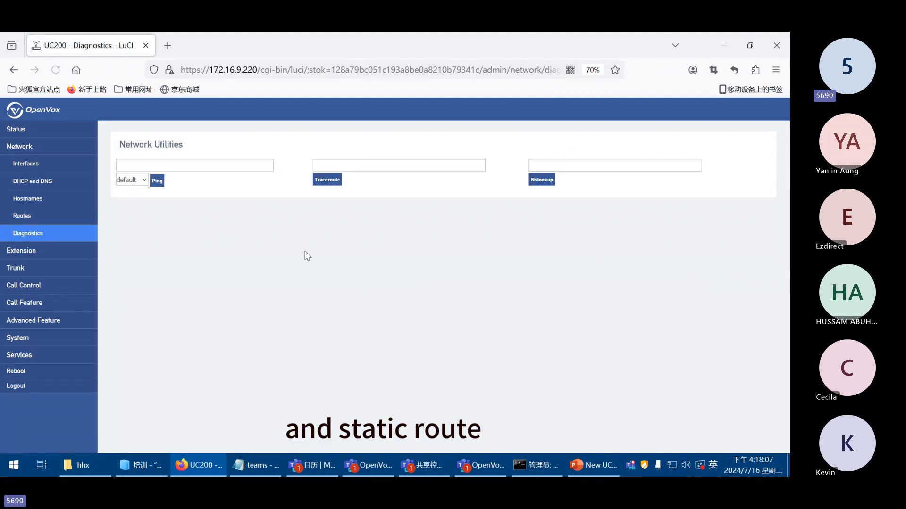
click(170, 164)
click(351, 161)
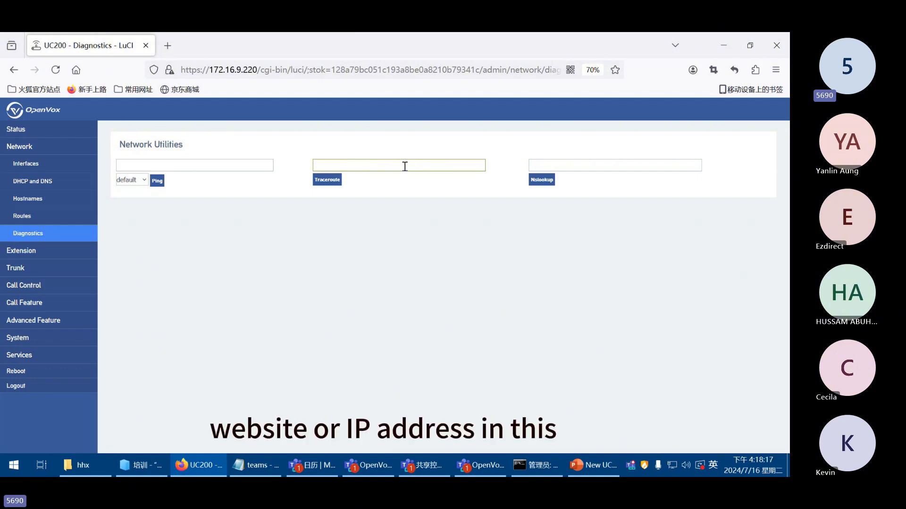
Open the FXS extension list and check the default extension numbers assigned to the ports.
mouse_move(22, 250)
click(29, 273)
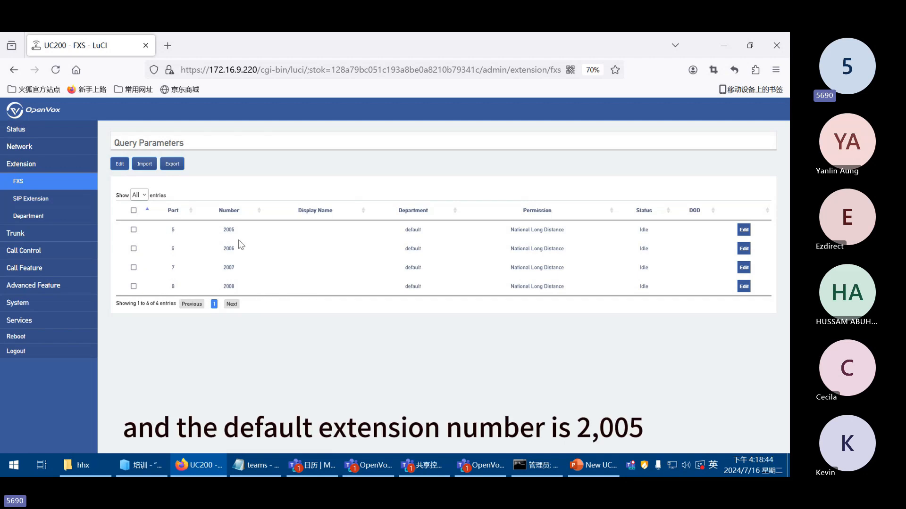
drag(231, 228, 237, 231)
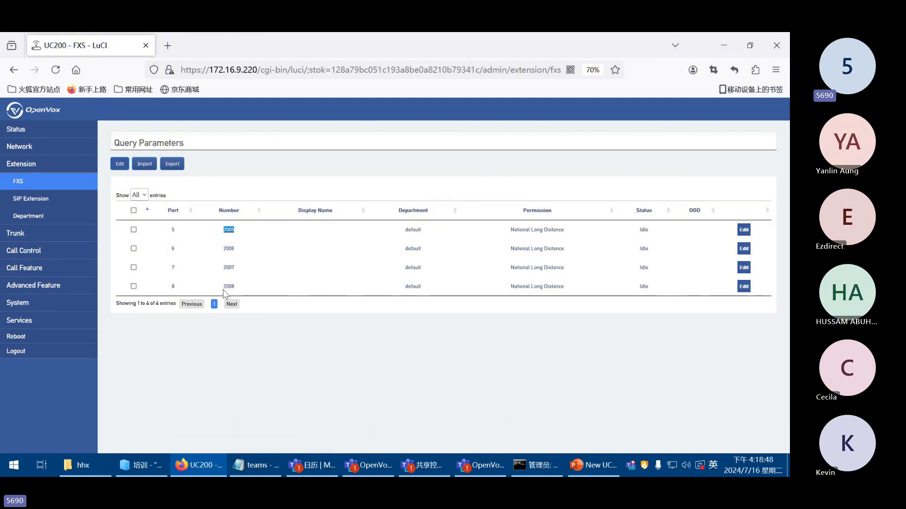
drag(221, 287, 240, 291)
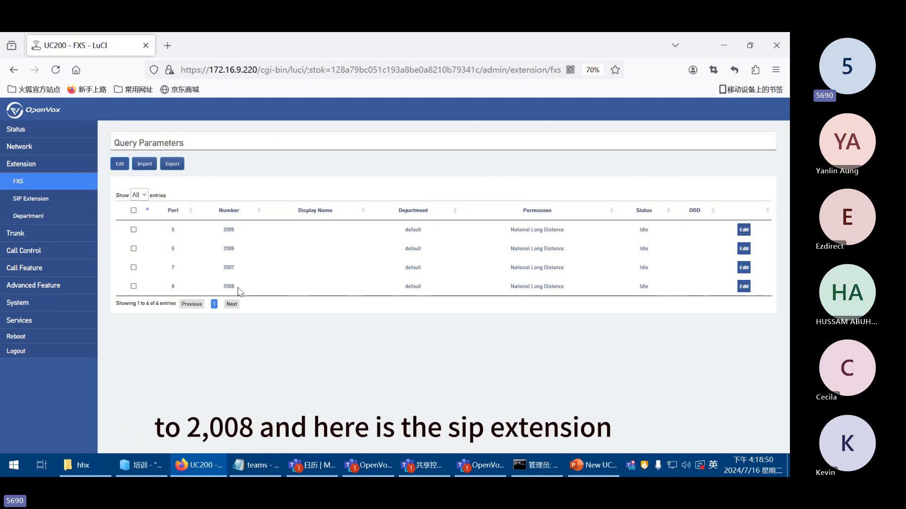
Open the SIP extension list and examine the number and display name of the existing extension.
click(84, 205)
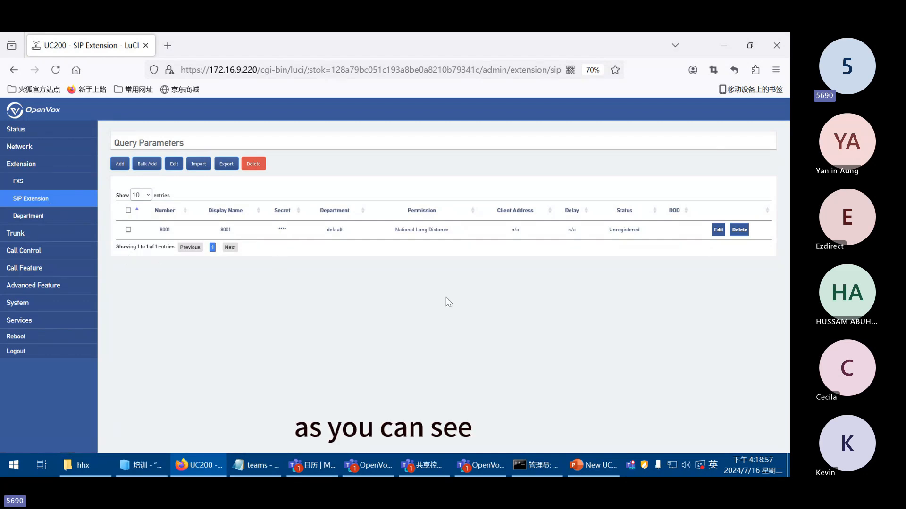
drag(179, 229, 250, 233)
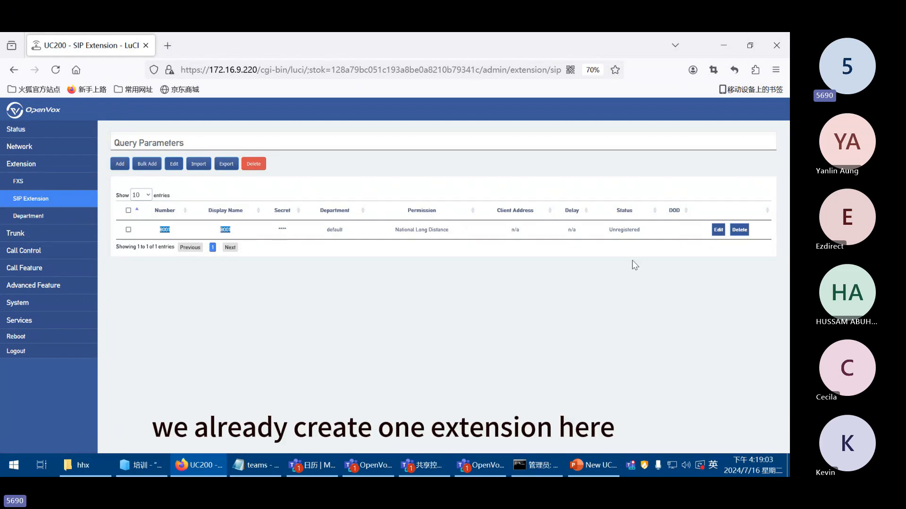
drag(634, 265, 210, 240)
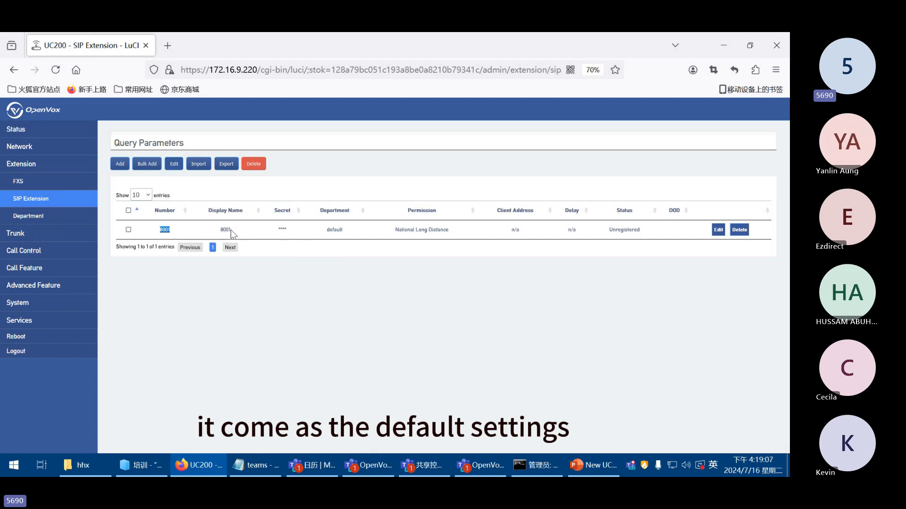
click(66, 204)
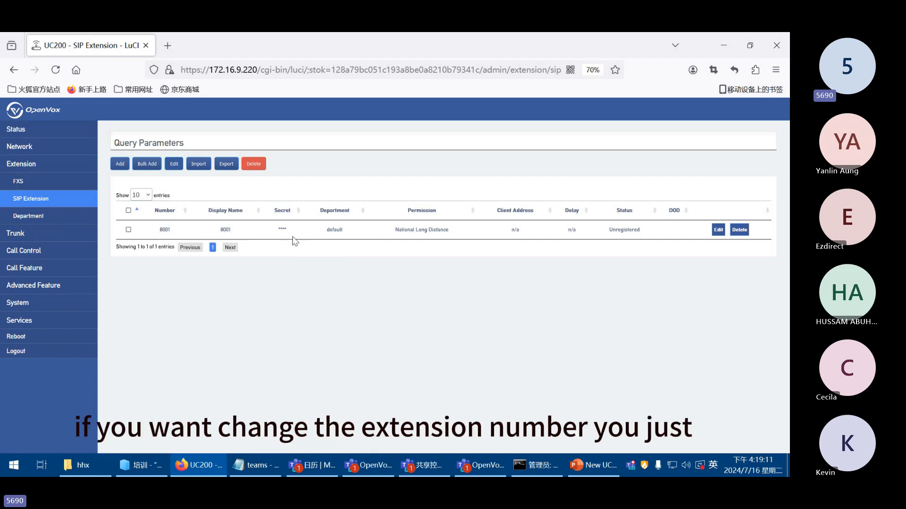
View the edit page of SIP extension 8001 and open a blank form for a new SIP extension.
click(718, 230)
click(31, 198)
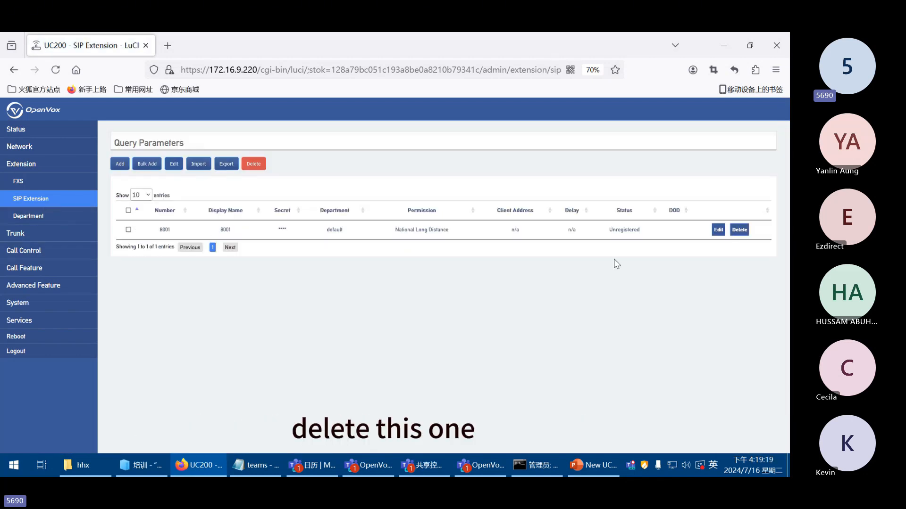
click(120, 164)
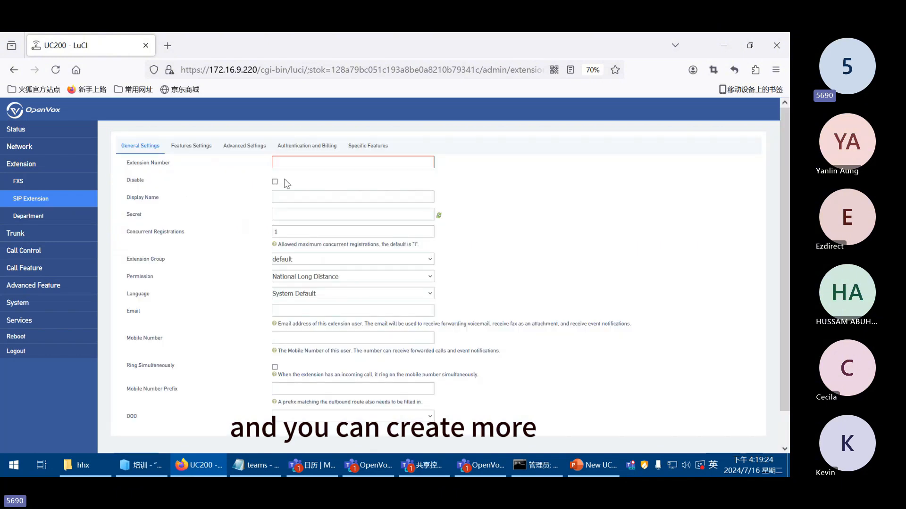
click(299, 162)
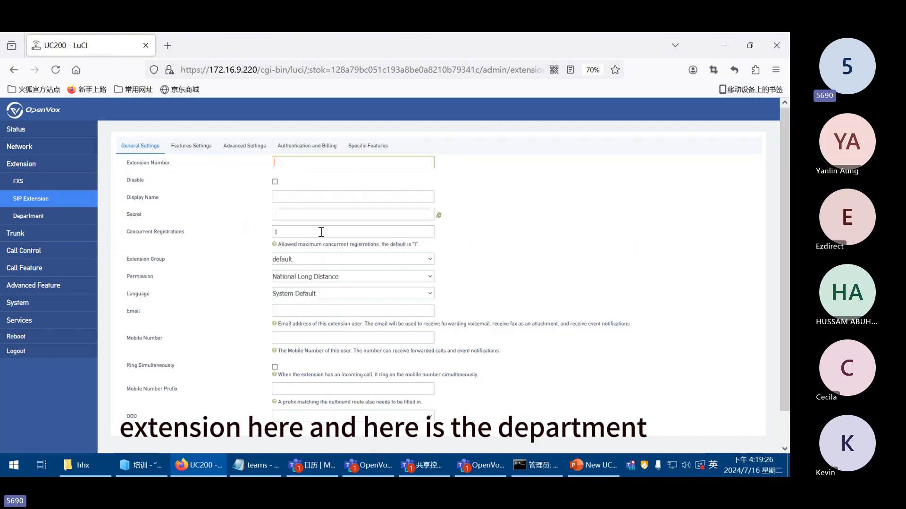
Open a new department form and review its member list, call permissions and group dial option.
click(46, 216)
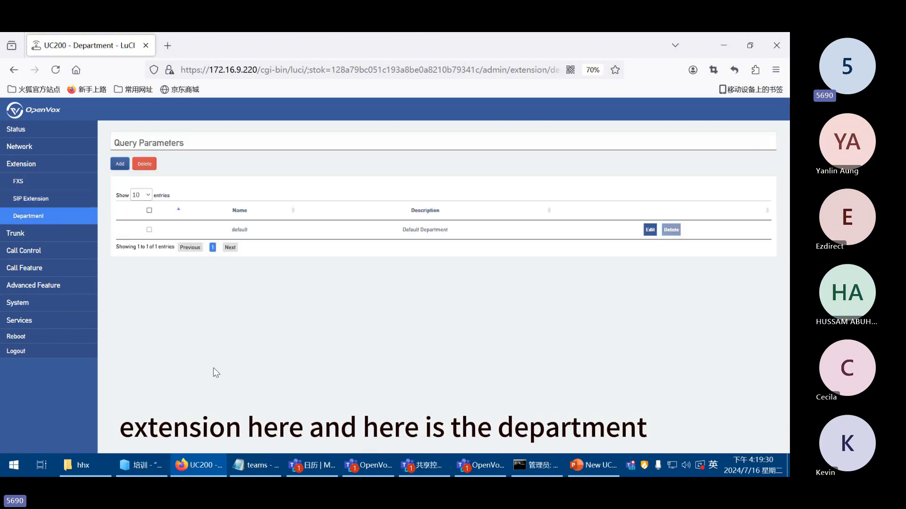
click(120, 164)
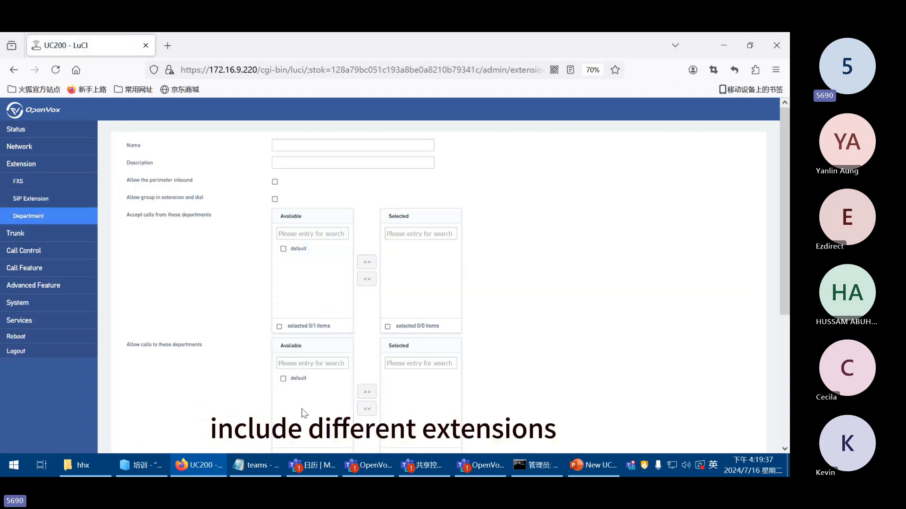
scroll(304, 413, down, 5)
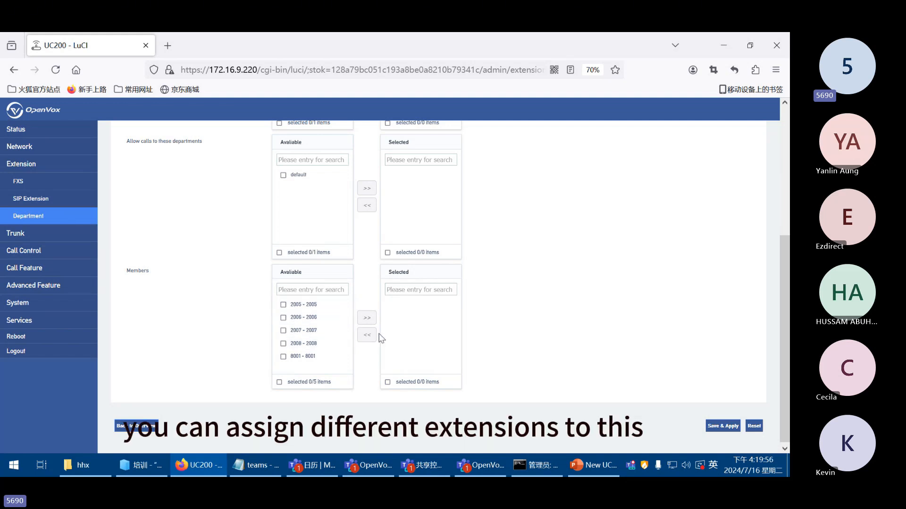
scroll(410, 354, up, 2)
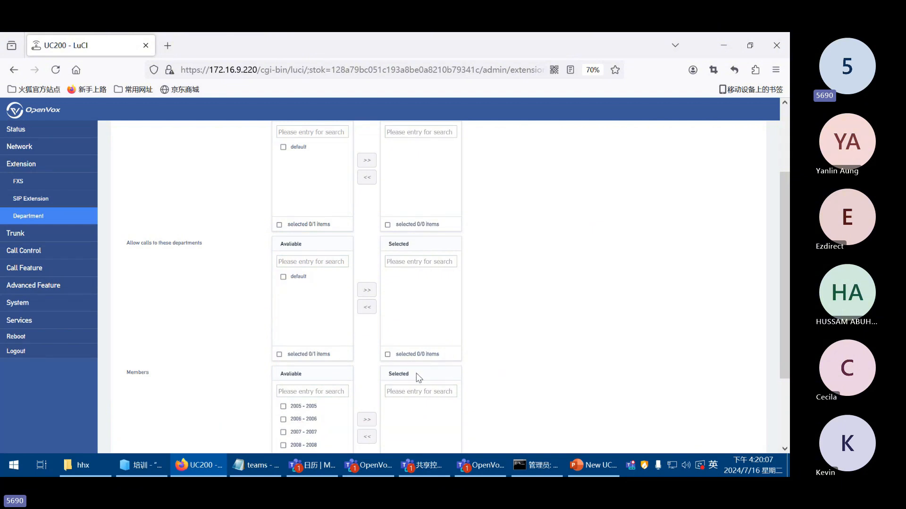
scroll(416, 373, down, 1)
scroll(444, 420, up, 3)
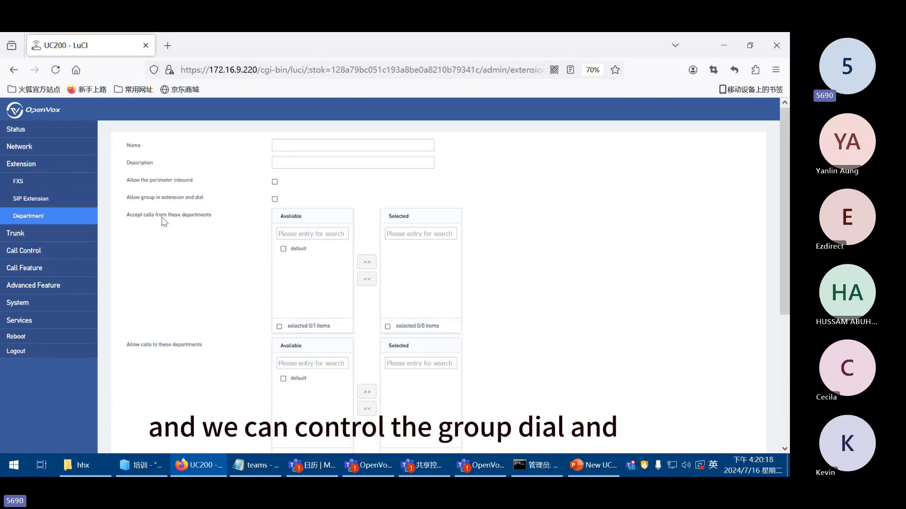
drag(149, 197, 203, 198)
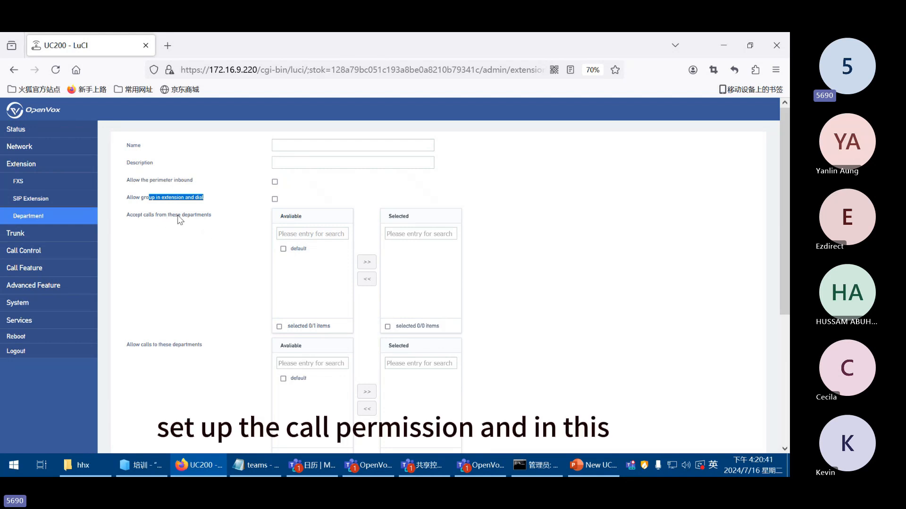
Open the FXO trunk list and check the connection status of each FXO port.
click(26, 235)
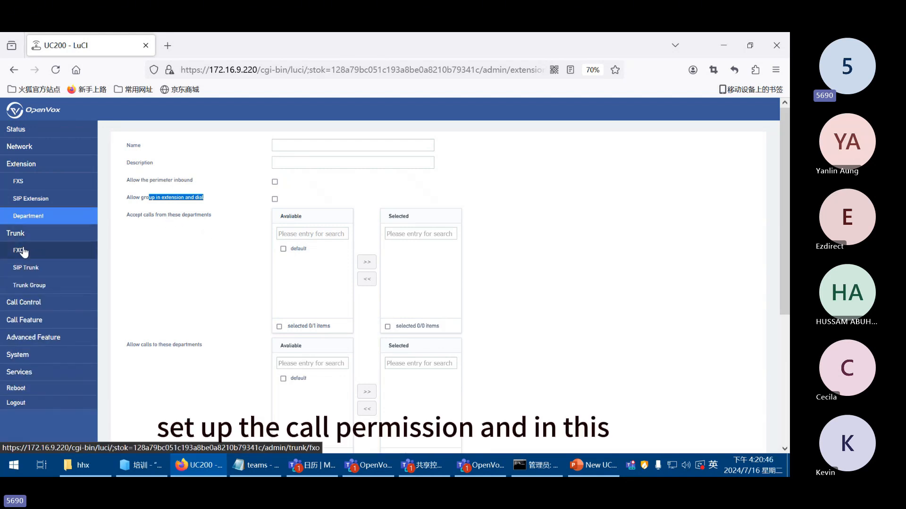
click(23, 251)
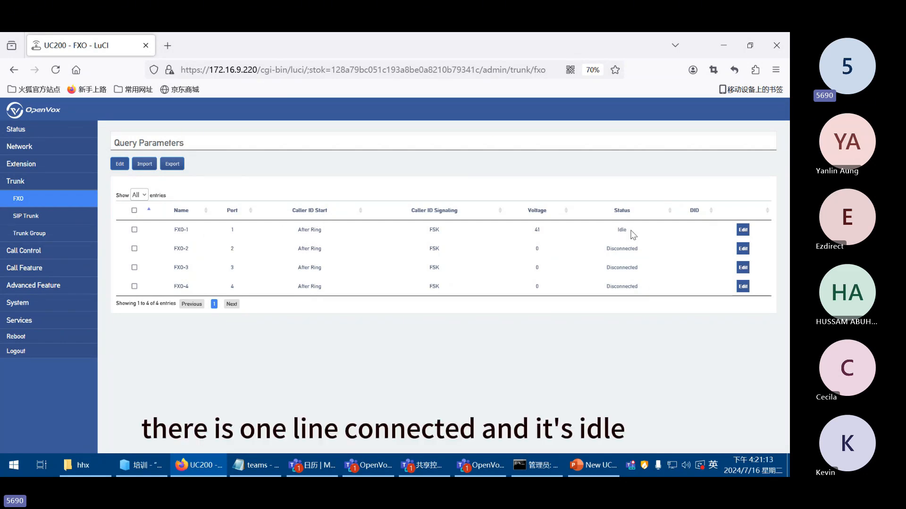
drag(630, 231, 613, 231)
click(631, 235)
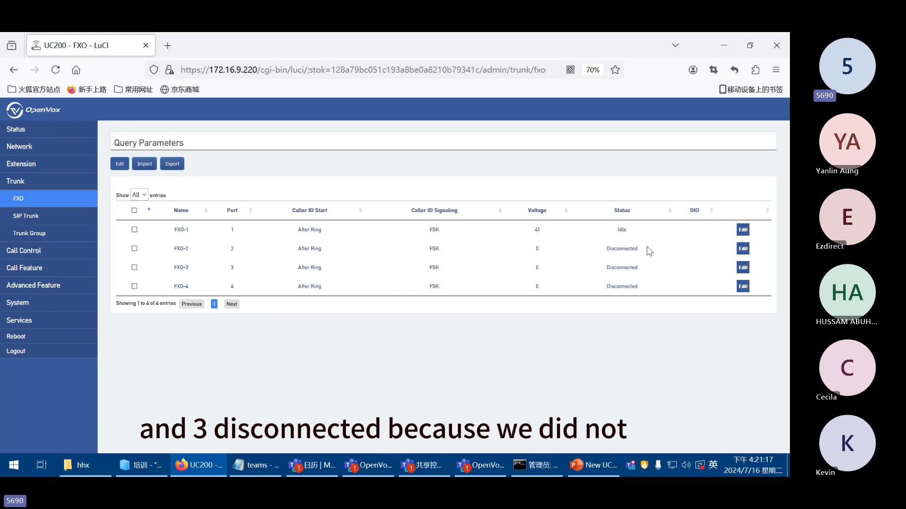
drag(634, 267, 605, 268)
click(635, 290)
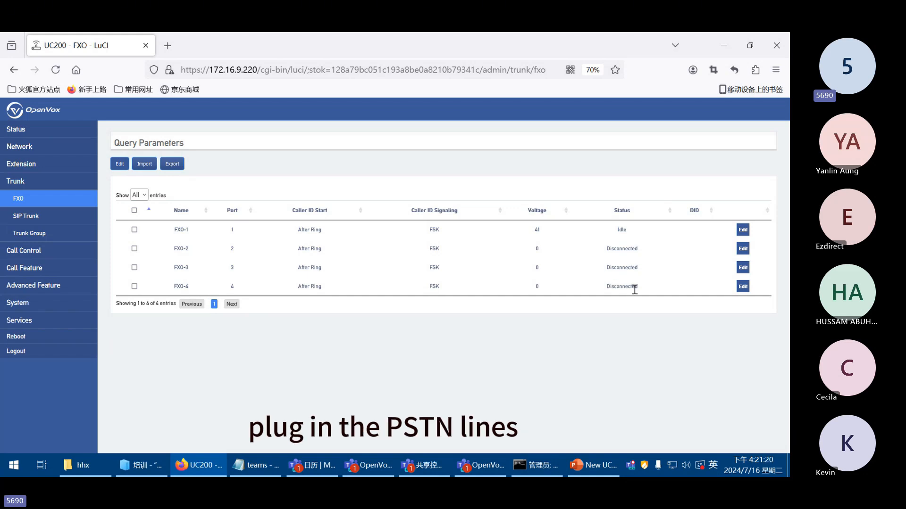
drag(646, 291, 608, 268)
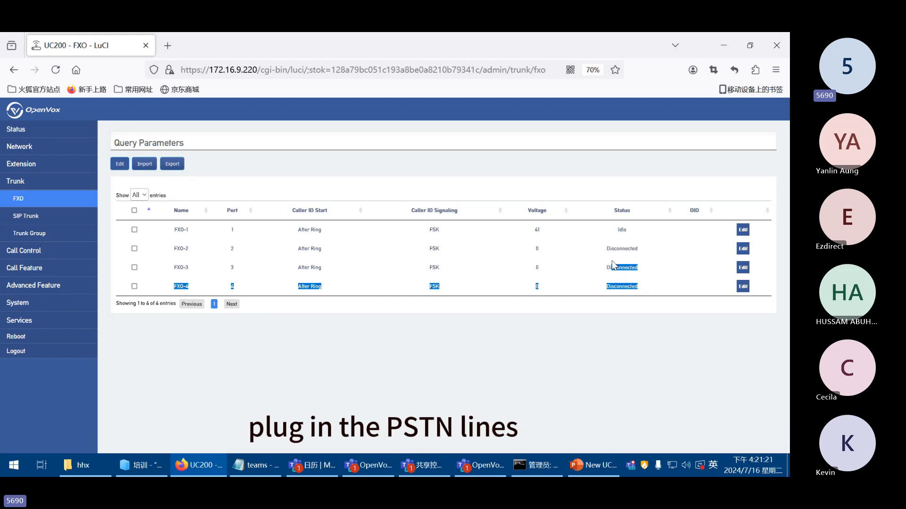
Open a new SIP trunk form and look through its general settings.
click(25, 217)
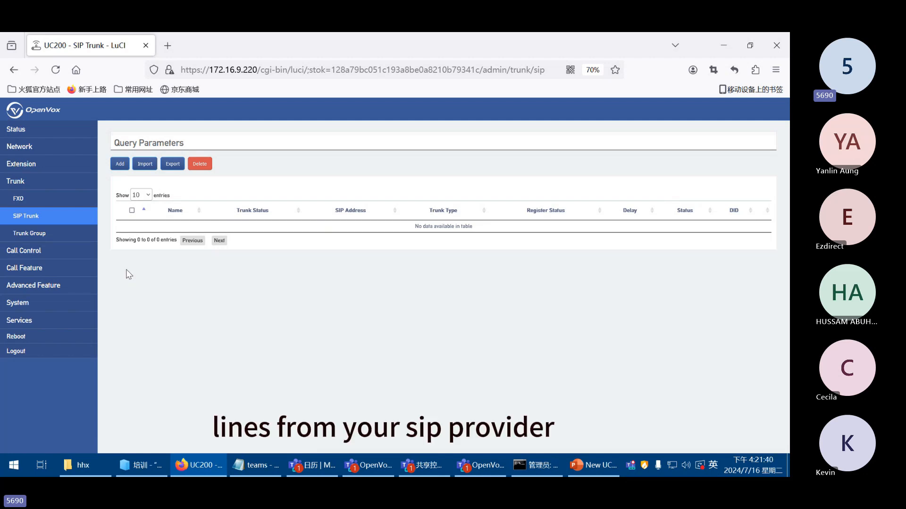
click(122, 166)
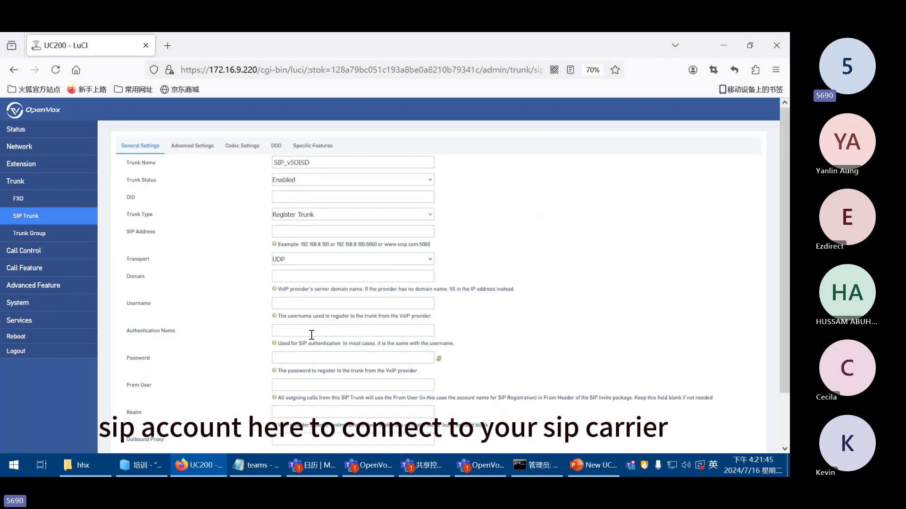
scroll(311, 337, down, 2)
scroll(316, 340, up, 2)
Open a new inbound route form and examine the name field and the available call sources.
click(26, 251)
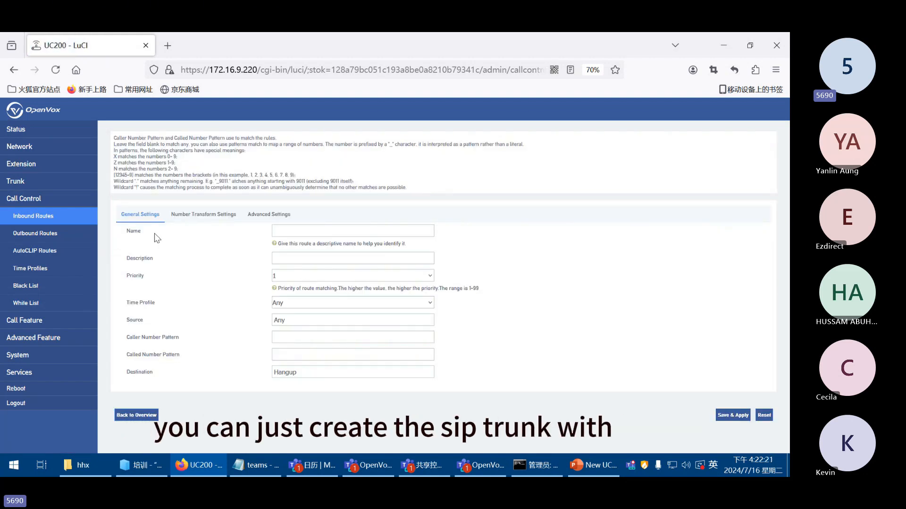
click(296, 230)
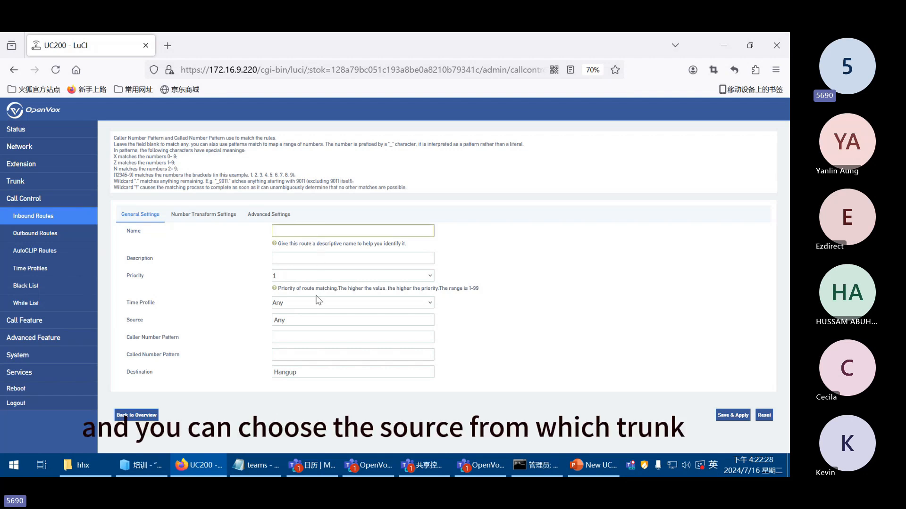
click(286, 324)
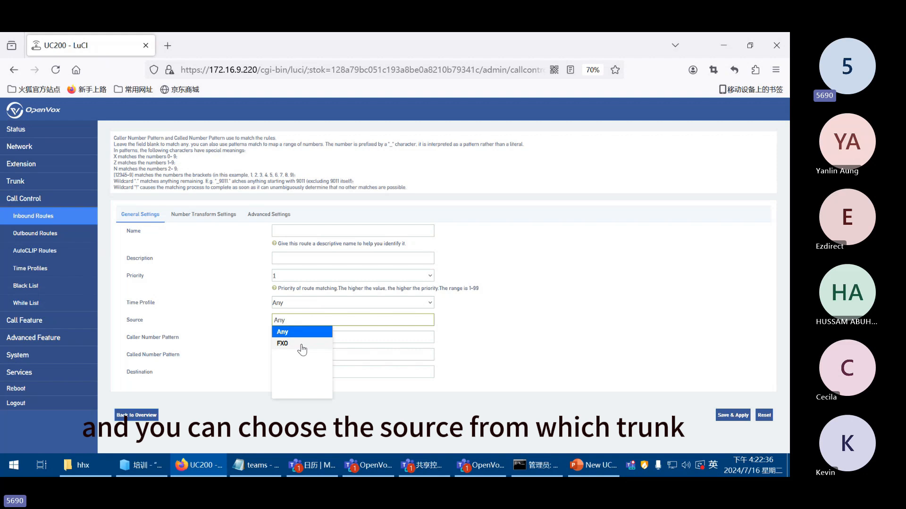
click(245, 331)
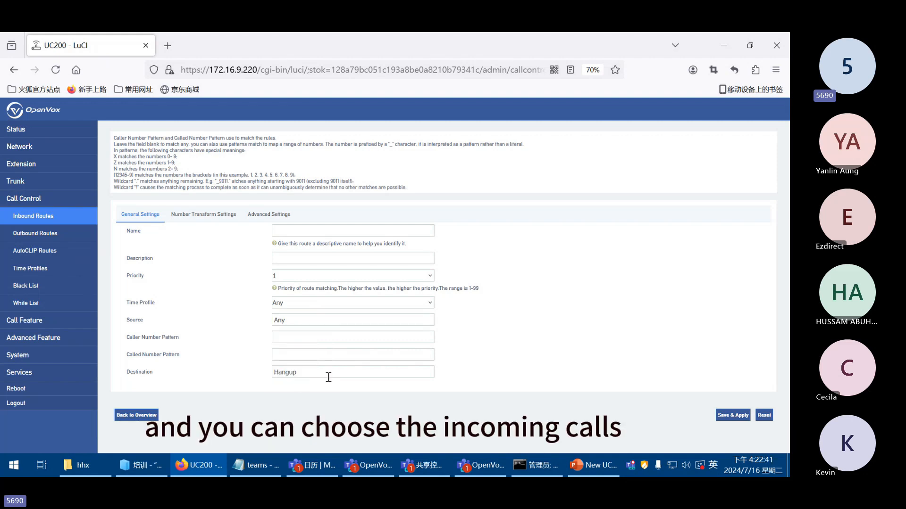
Review the destinations available for the new inbound route.
click(298, 373)
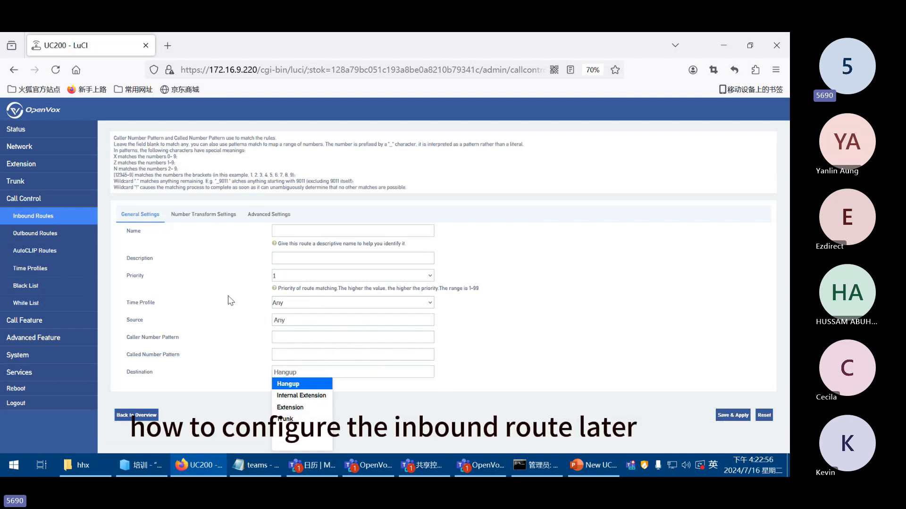
Open a new outbound route form and review its name field and the available permission levels.
click(44, 233)
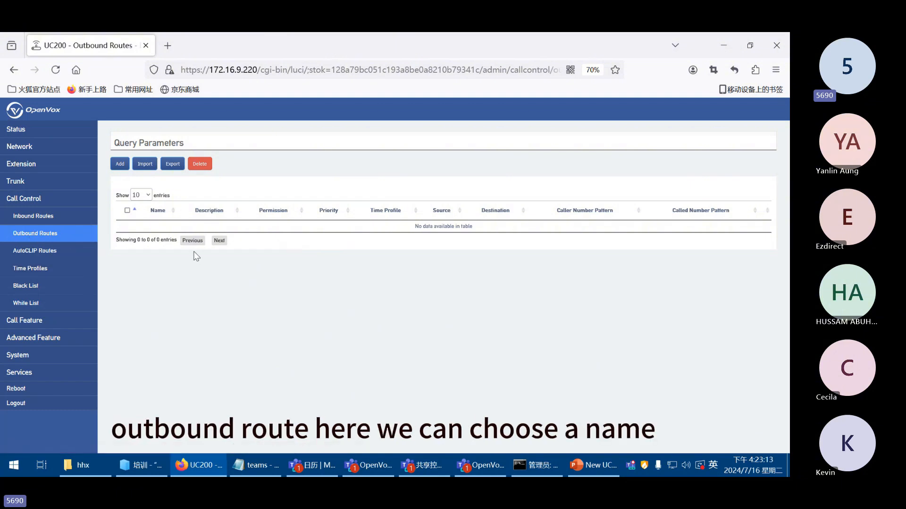
click(120, 164)
click(298, 230)
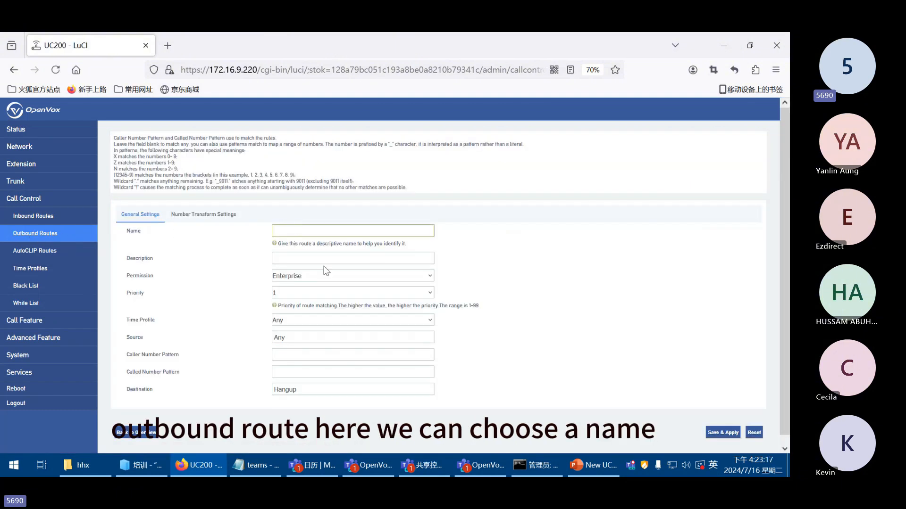
click(298, 278)
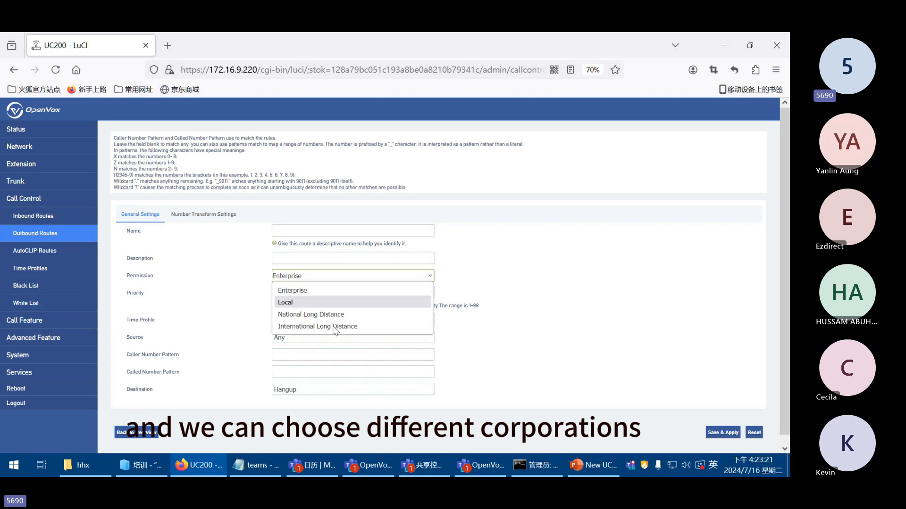
click(220, 342)
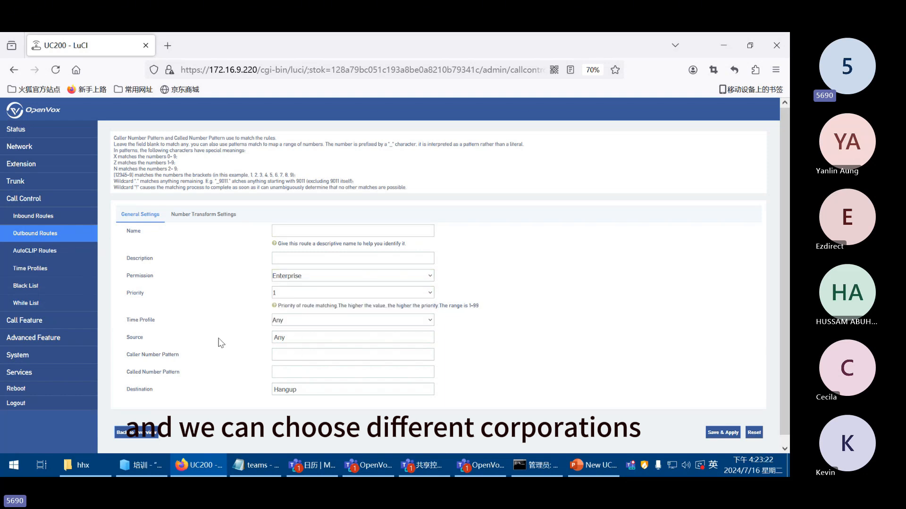
Examine the outbound route's source choices, caller number pattern field and destination choices.
click(306, 337)
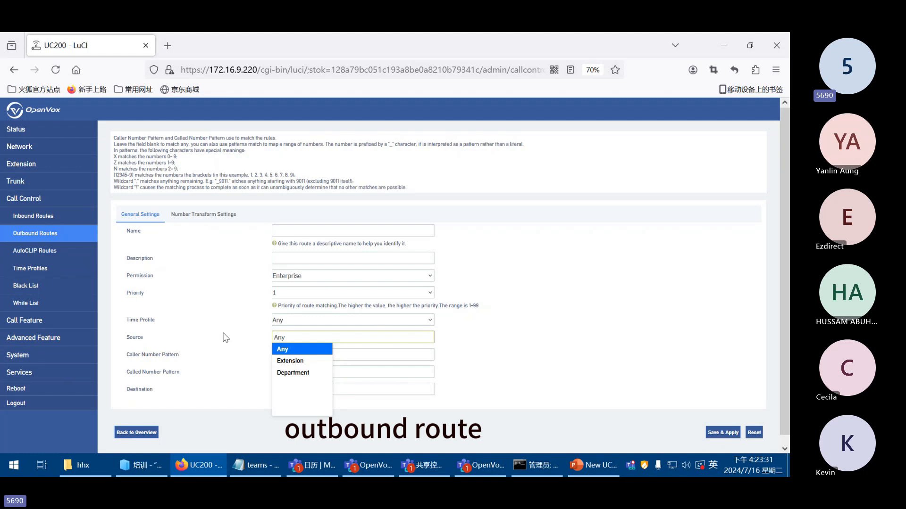
click(224, 372)
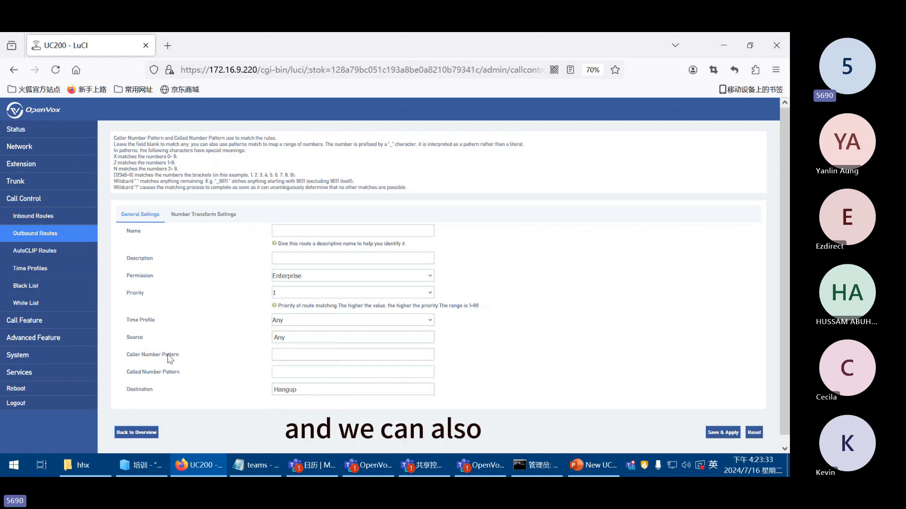
click(285, 354)
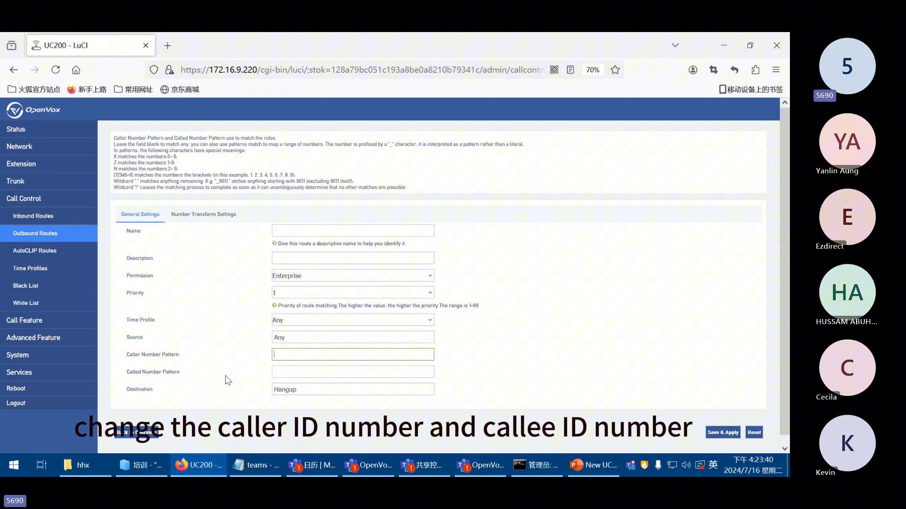
click(281, 390)
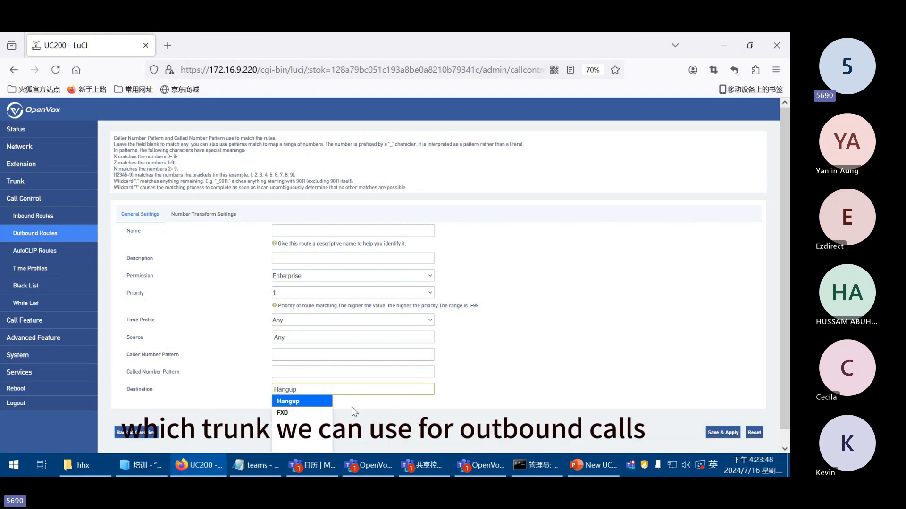
Open the AutoCLIP route settings and review the record keeping and digit matching options.
click(35, 257)
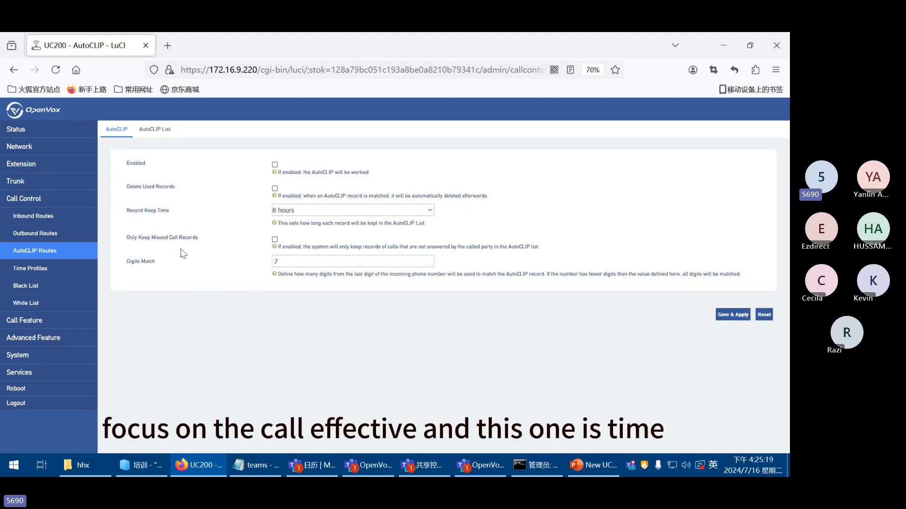
Start a new time profile named "work time" that covers Monday to Friday.
click(30, 268)
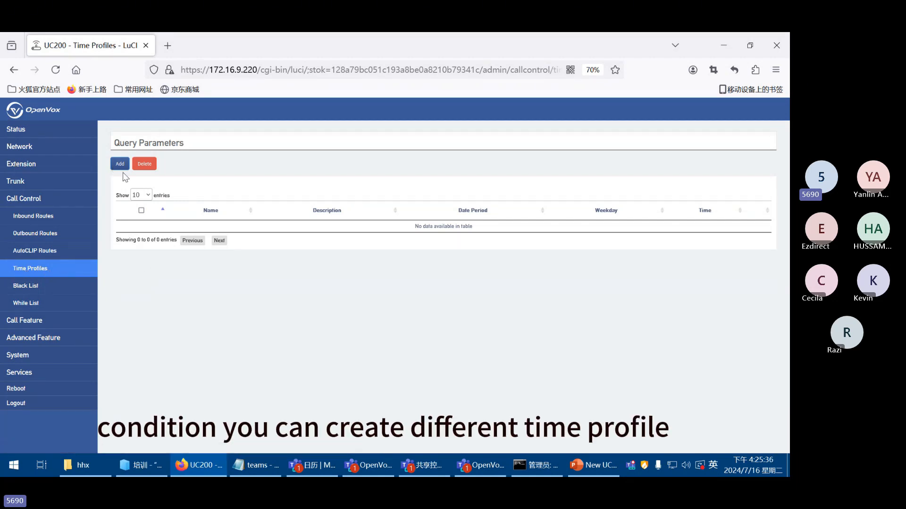
click(120, 165)
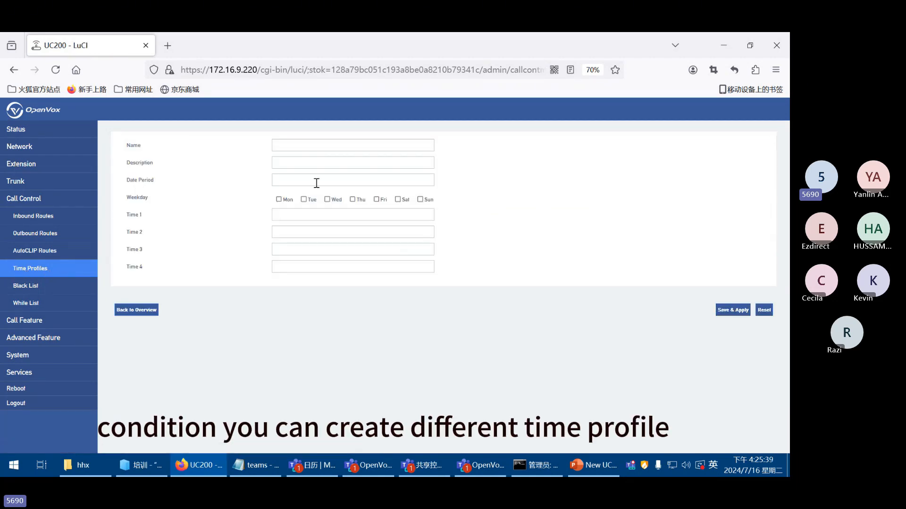
click(290, 148)
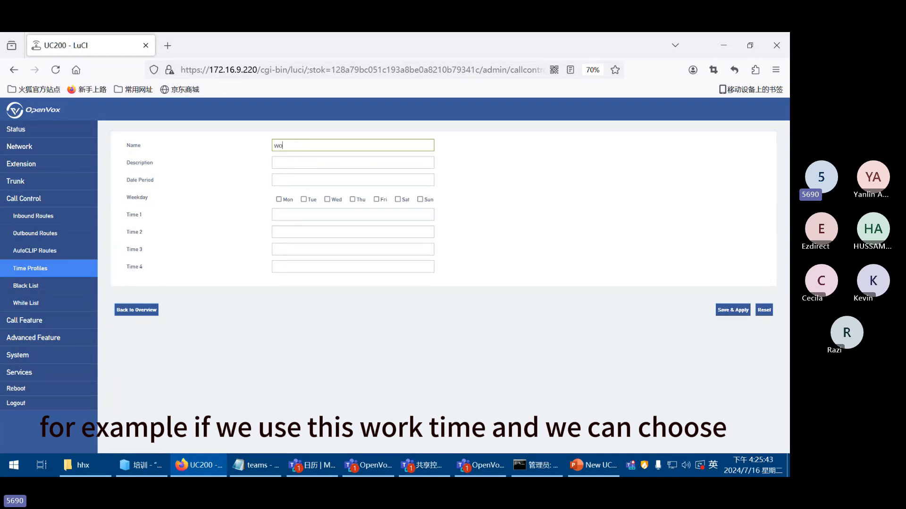
click(278, 200)
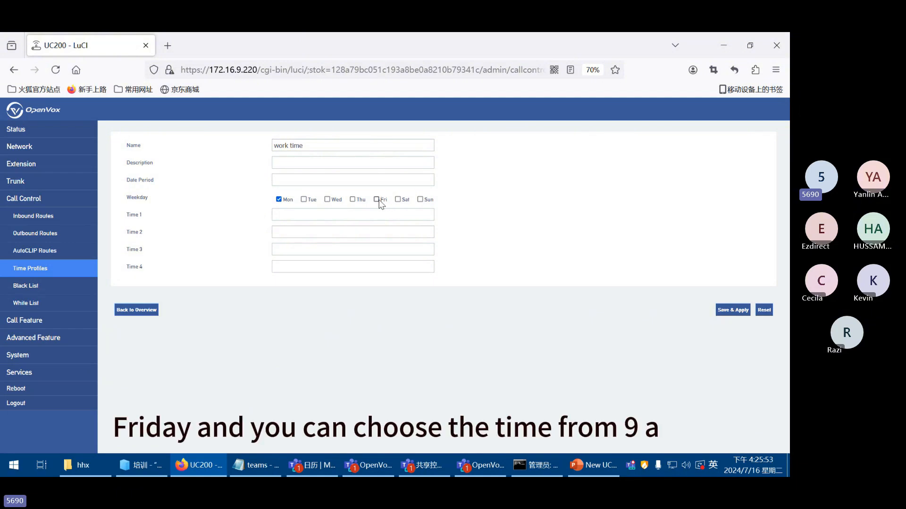
click(304, 199)
click(327, 200)
click(352, 200)
Set the time profile's Time 1 range to 00:00~23:59 and open the Time 2 range for editing.
click(288, 215)
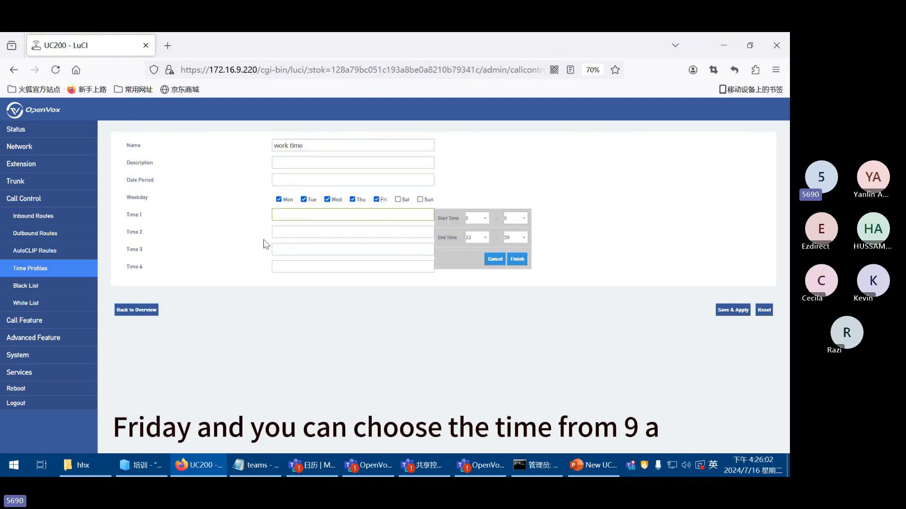
click(341, 232)
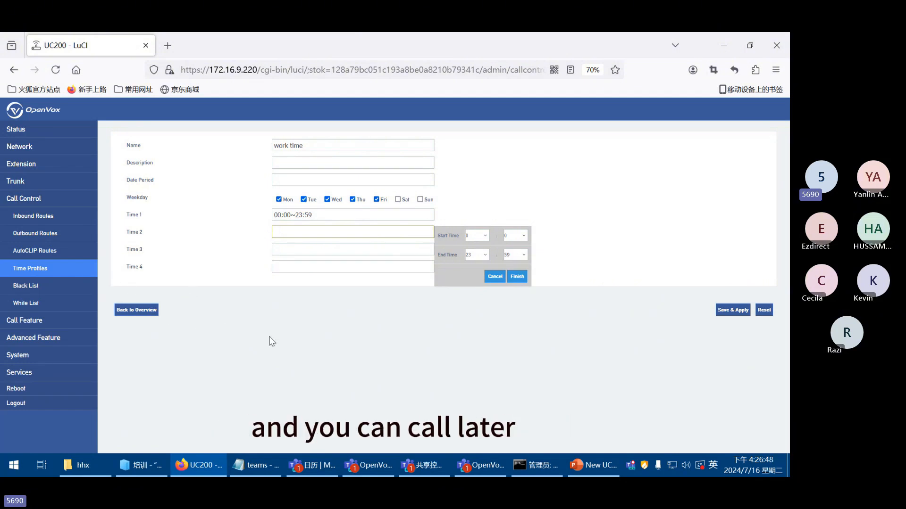
View the black list and white list pages under call control, ending on the black list.
click(66, 286)
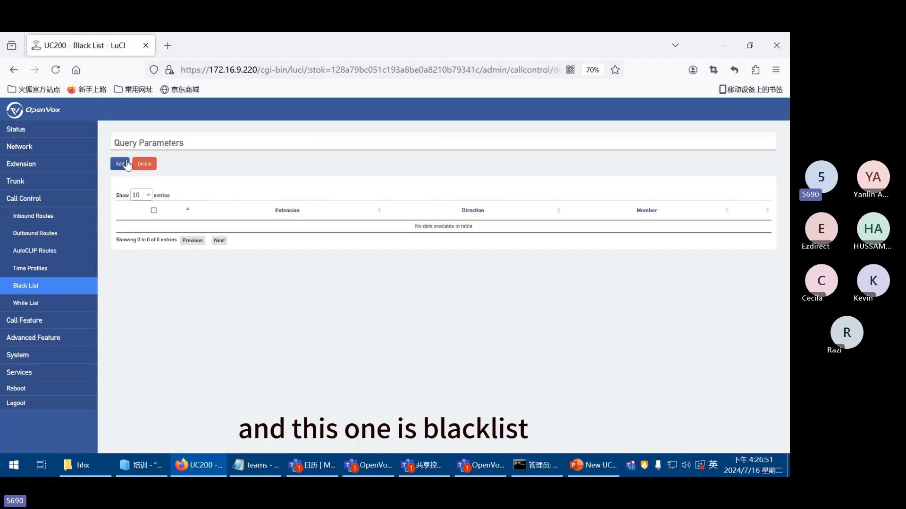
click(31, 307)
click(40, 287)
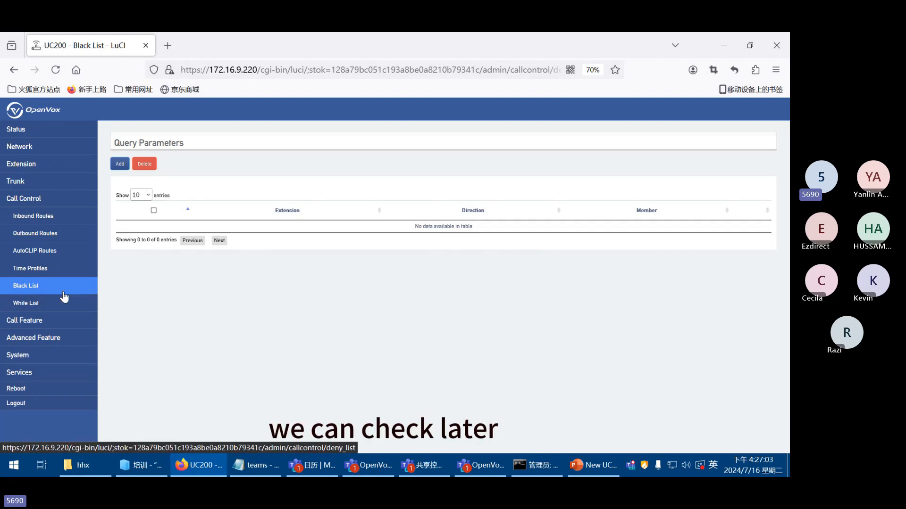
Look over the call features, open a new IVR form and review its number field and basic settings.
click(37, 322)
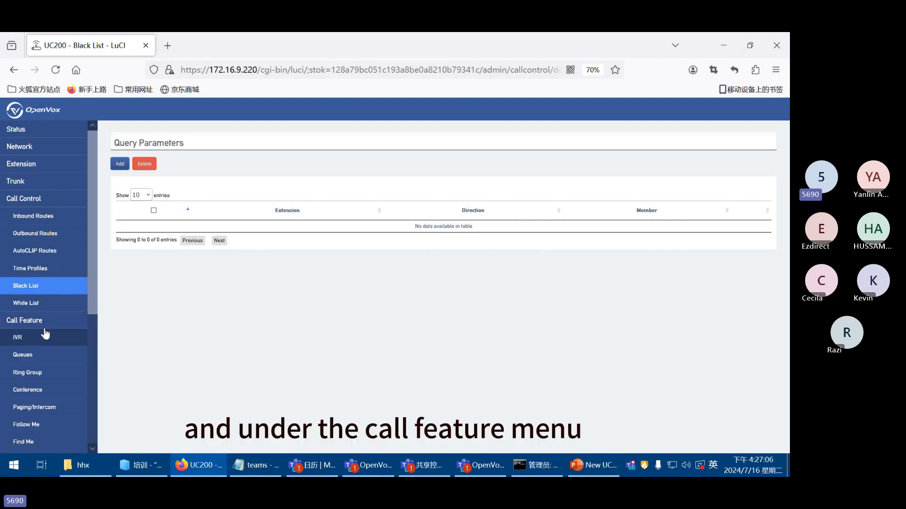
scroll(44, 174, down, 3)
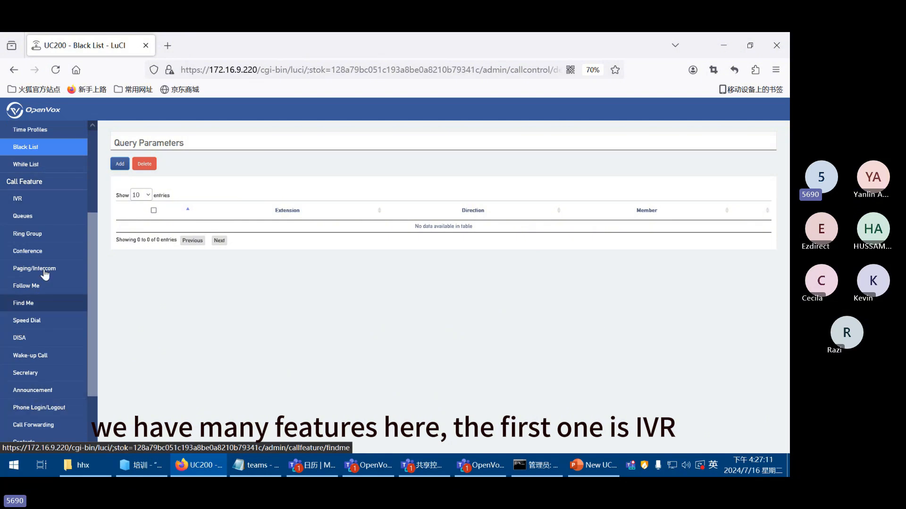
click(21, 203)
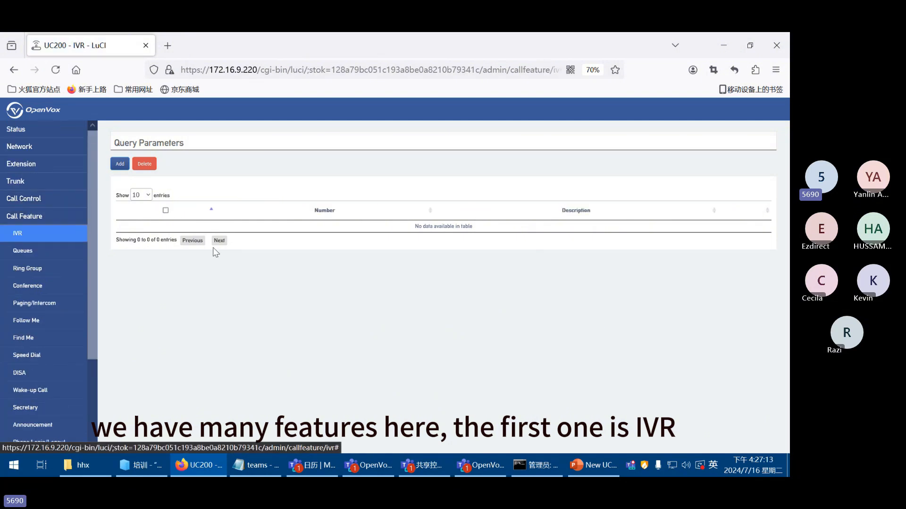
click(120, 164)
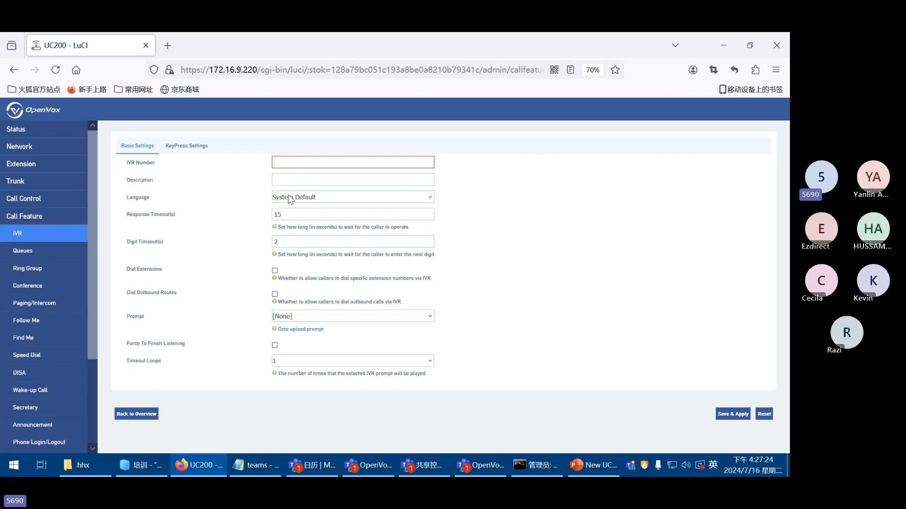
click(292, 166)
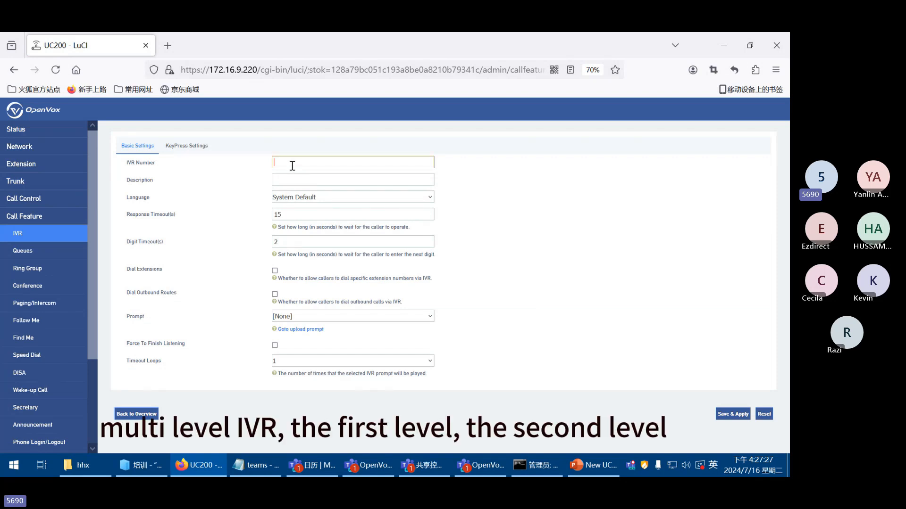
Leave the new IVR form and view the list of call queues.
click(34, 234)
click(39, 255)
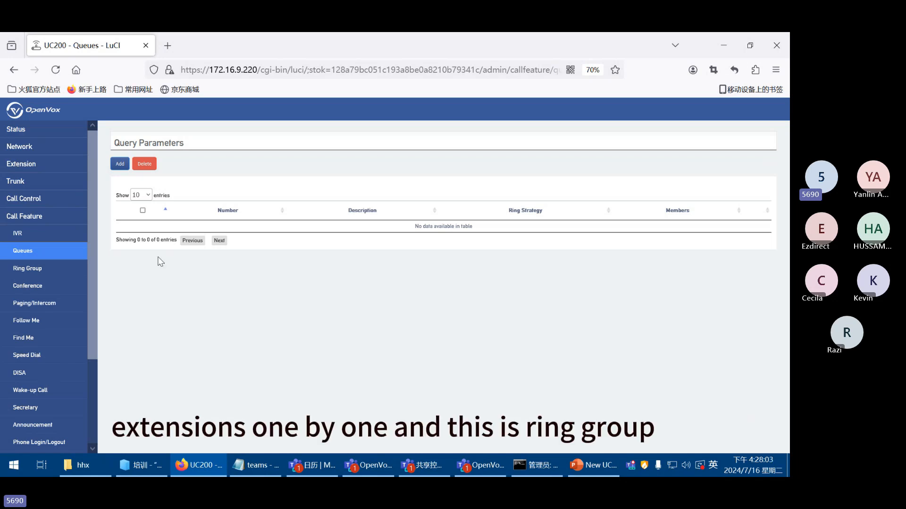
Start a new ring group with all five available extensions as members and the number 9001.
click(27, 270)
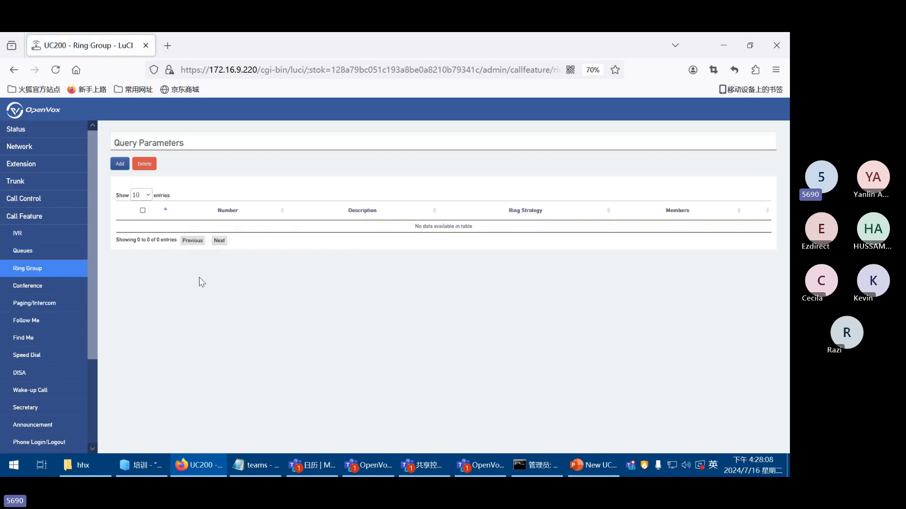
click(118, 168)
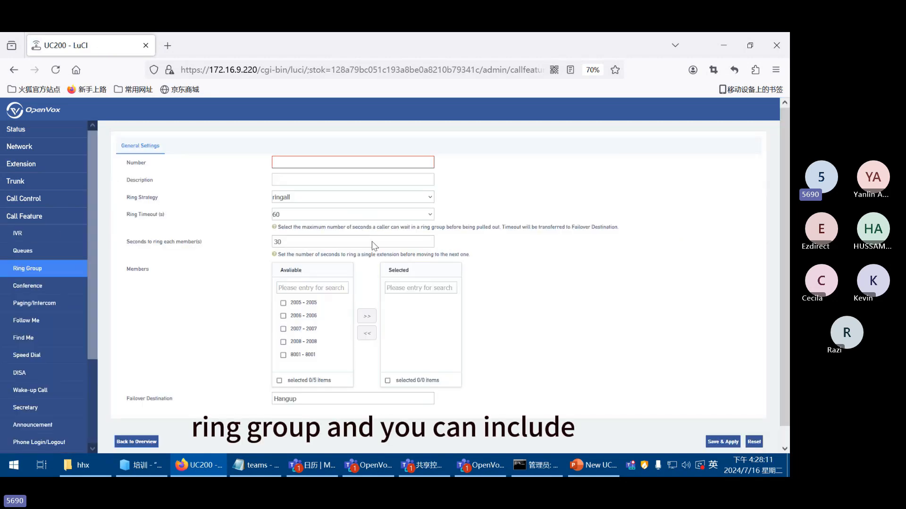
click(307, 303)
click(309, 315)
click(312, 329)
click(367, 316)
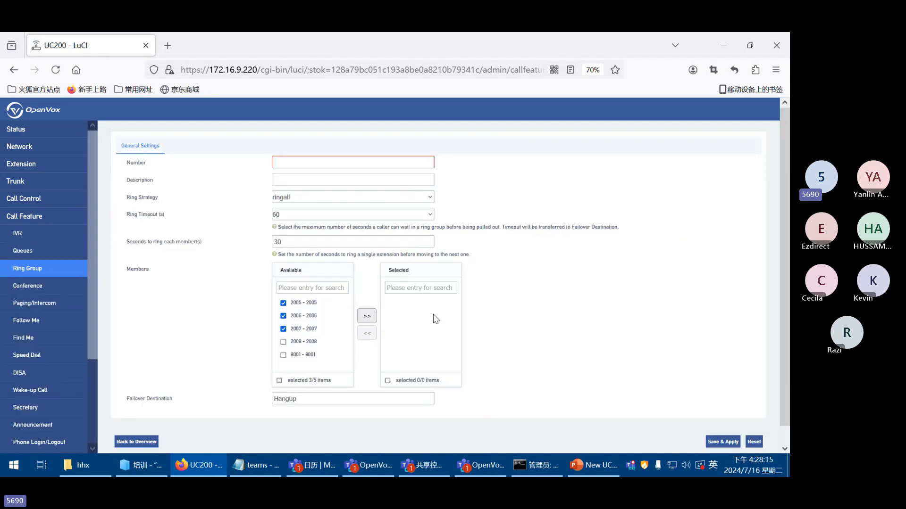
click(274, 162)
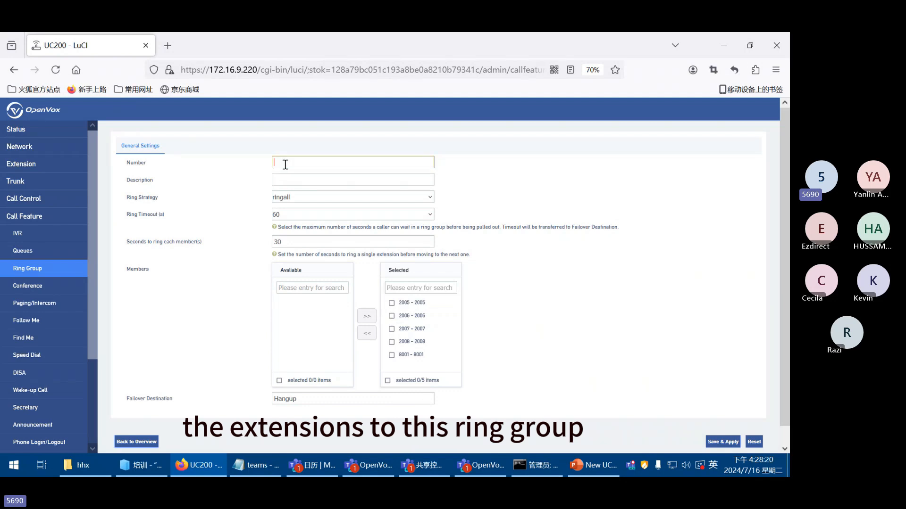
text(9001)
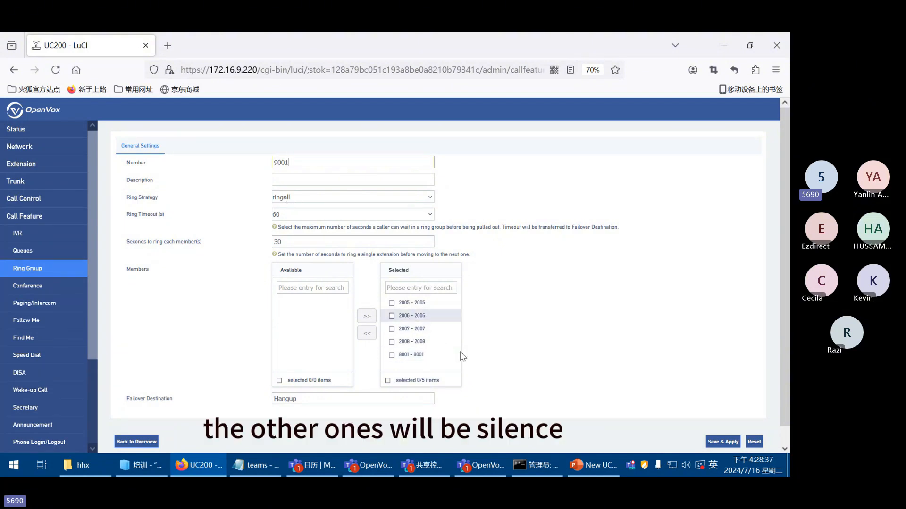
View the conference list and the paging/intercom list among the call features.
click(40, 287)
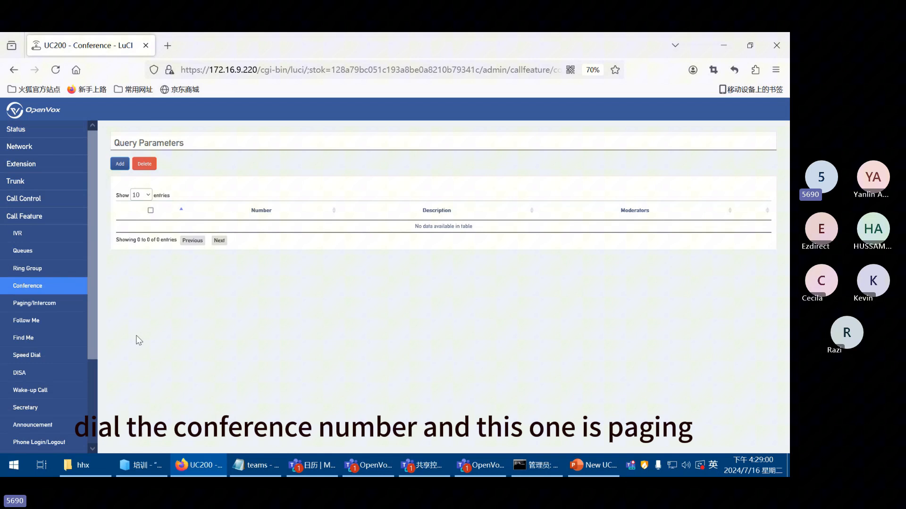
click(34, 302)
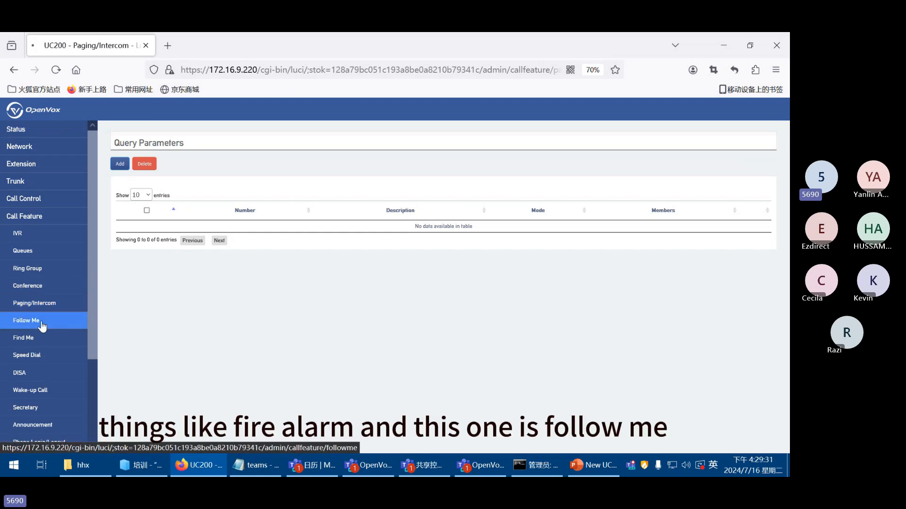
Open a new Follow Me entry for extension 2005 and switch its first number to a custom entry.
click(18, 321)
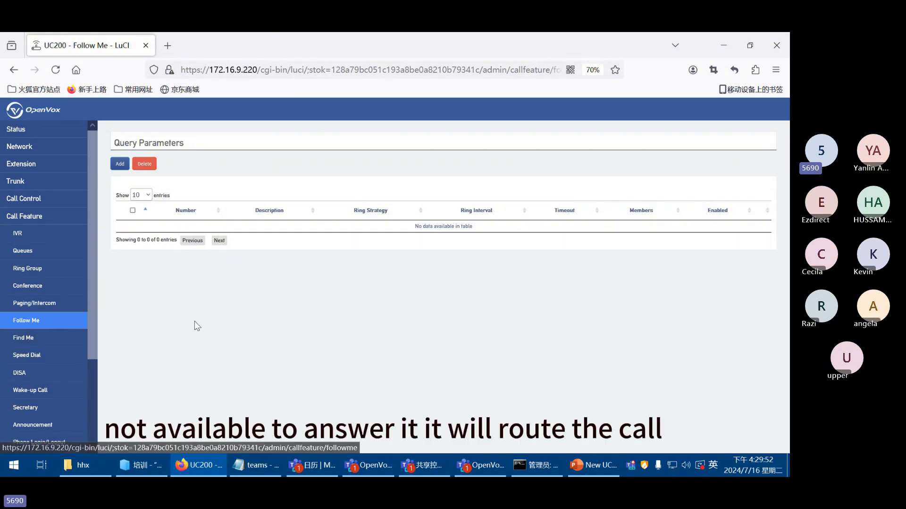
click(120, 164)
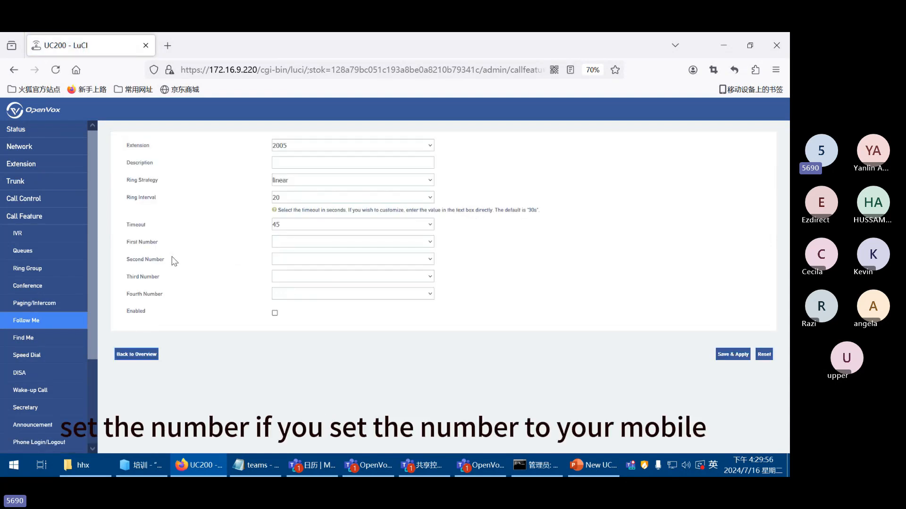
click(288, 242)
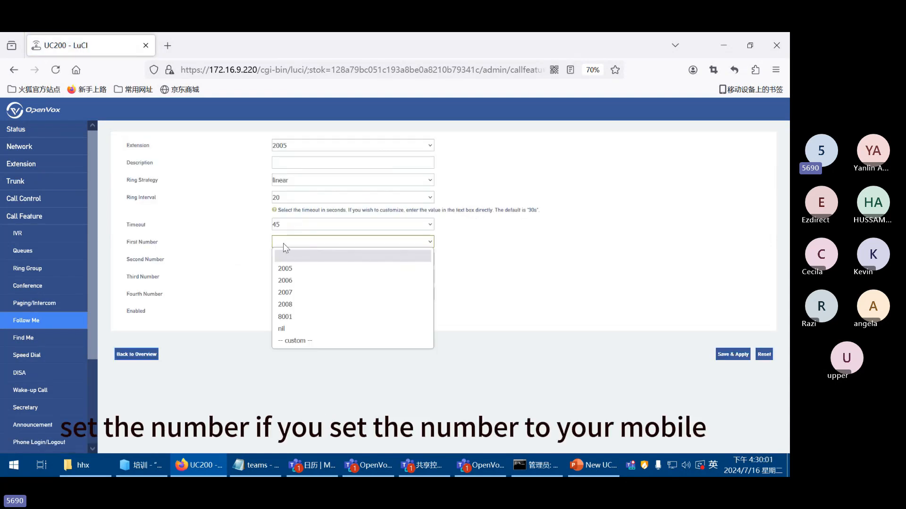
click(297, 340)
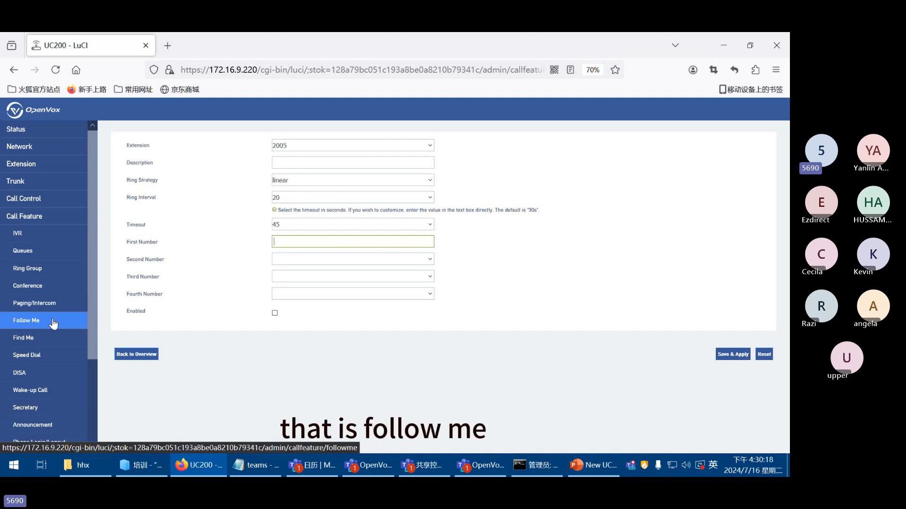
View the Find Me list and start a new speed dial entry with code 11 and destination "vip client 11".
click(33, 340)
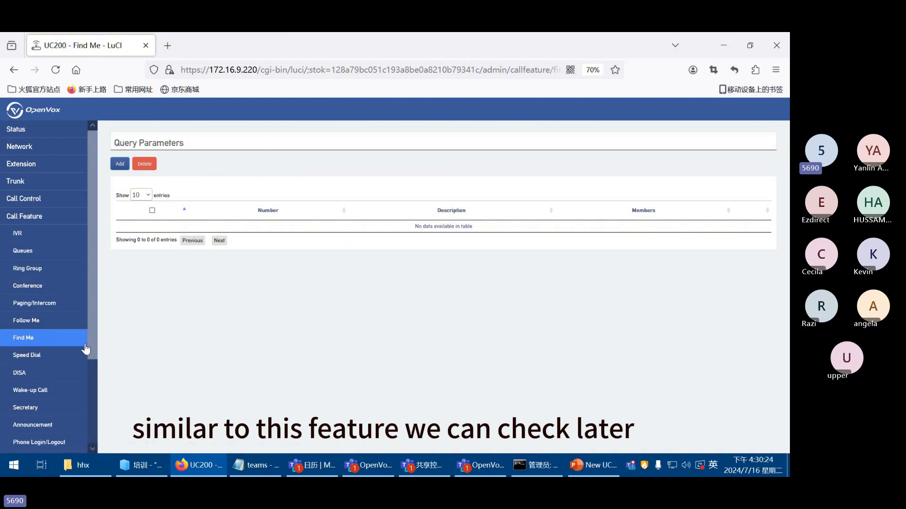
click(40, 359)
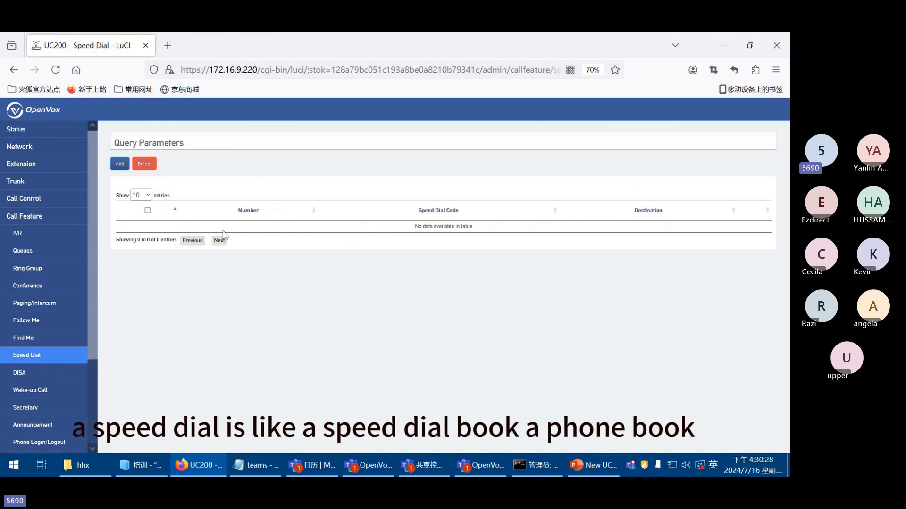
click(120, 166)
click(297, 163)
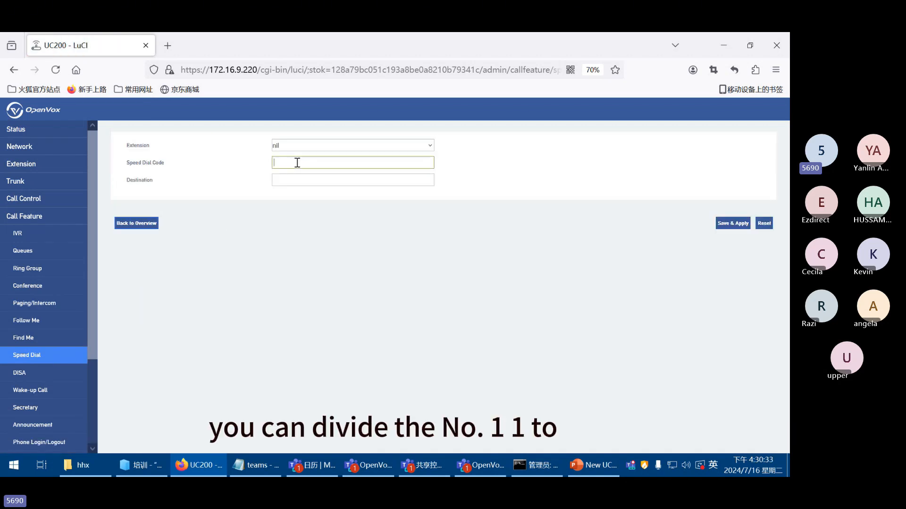
click(324, 182)
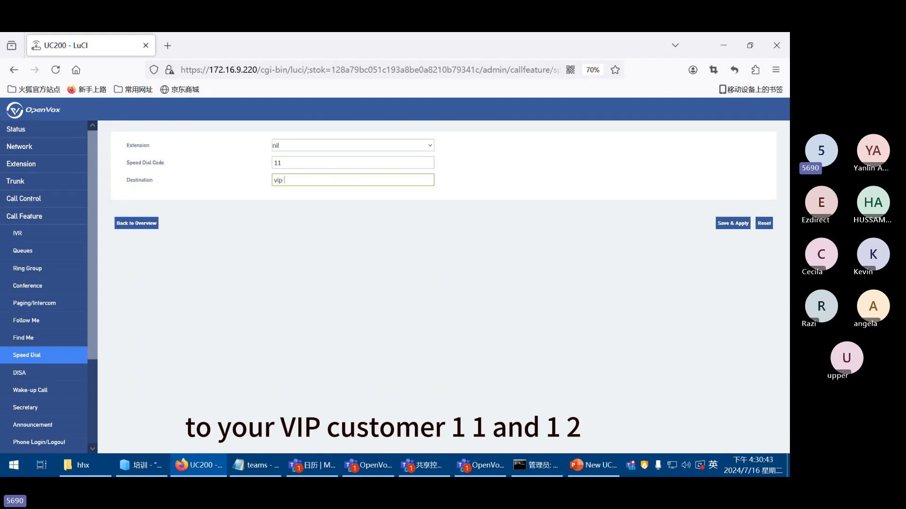
click(299, 160)
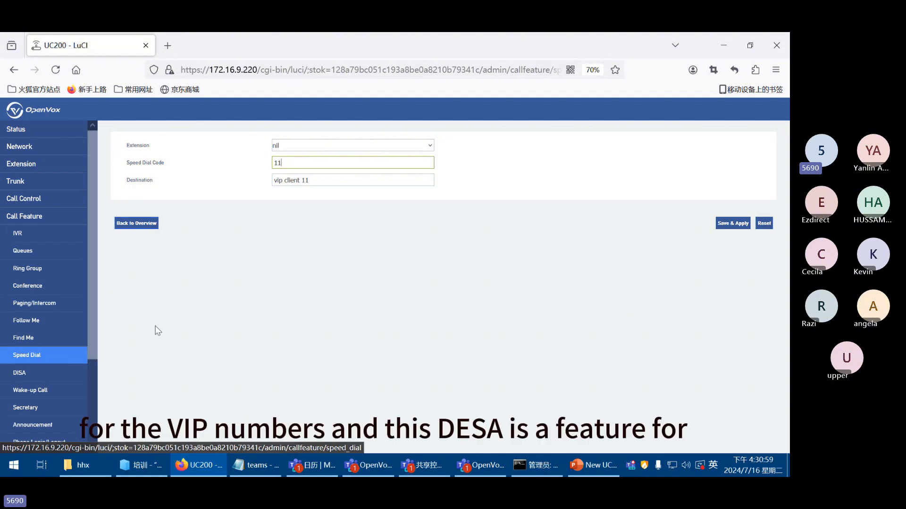
View the DISA and wake-up call lists, and try to add a new wake-up call entry.
click(71, 355)
click(26, 377)
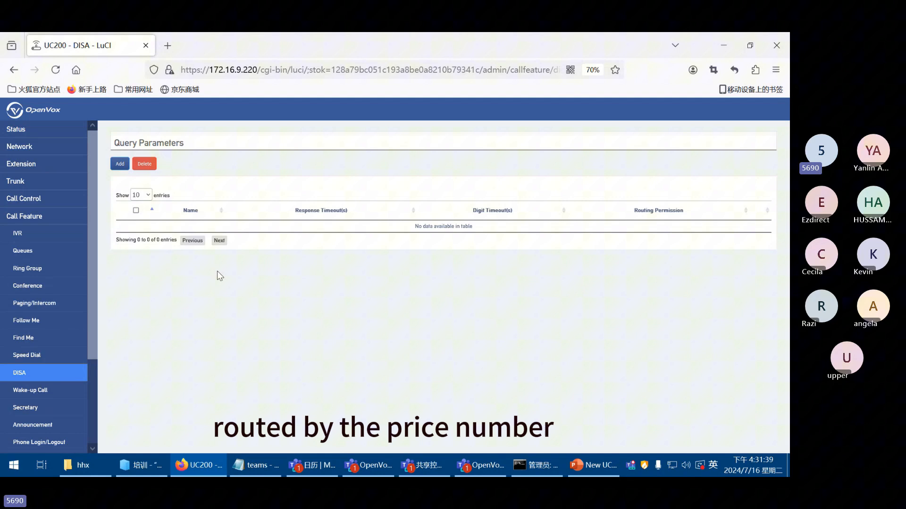
click(44, 391)
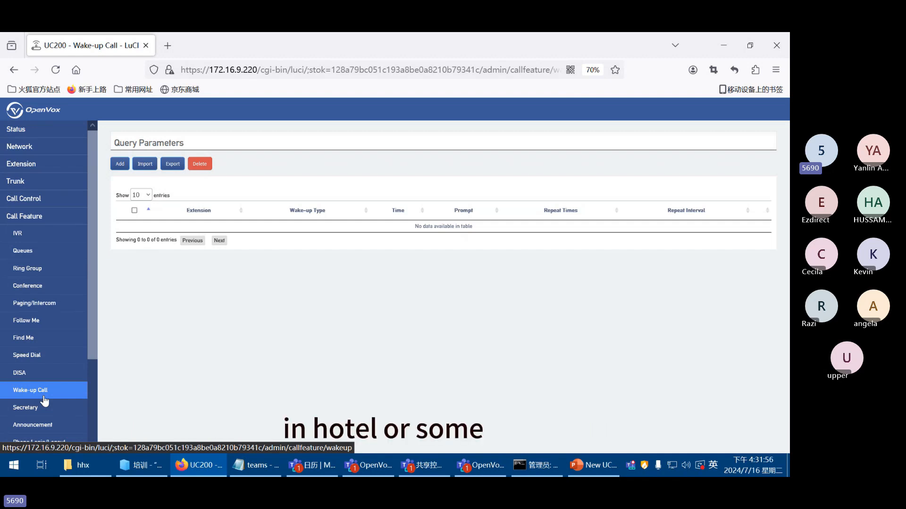
scroll(45, 401, down, 2)
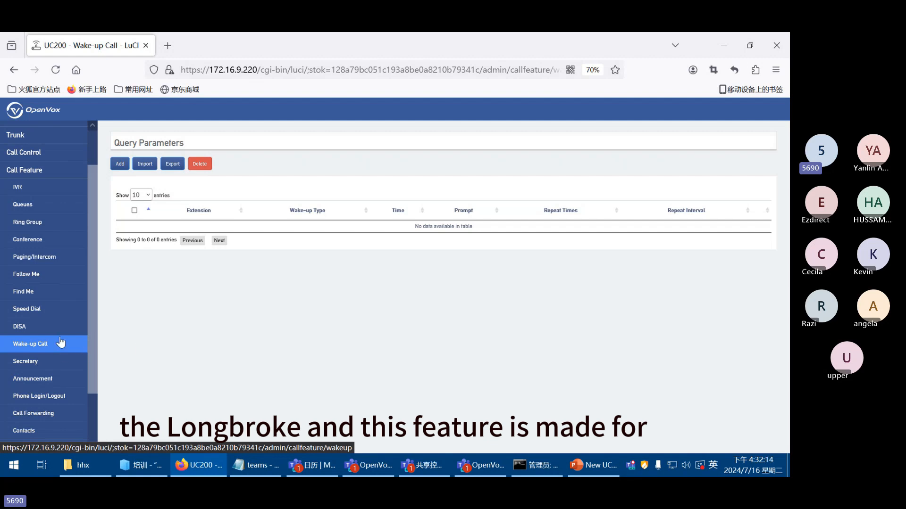
scroll(58, 344, up, 2)
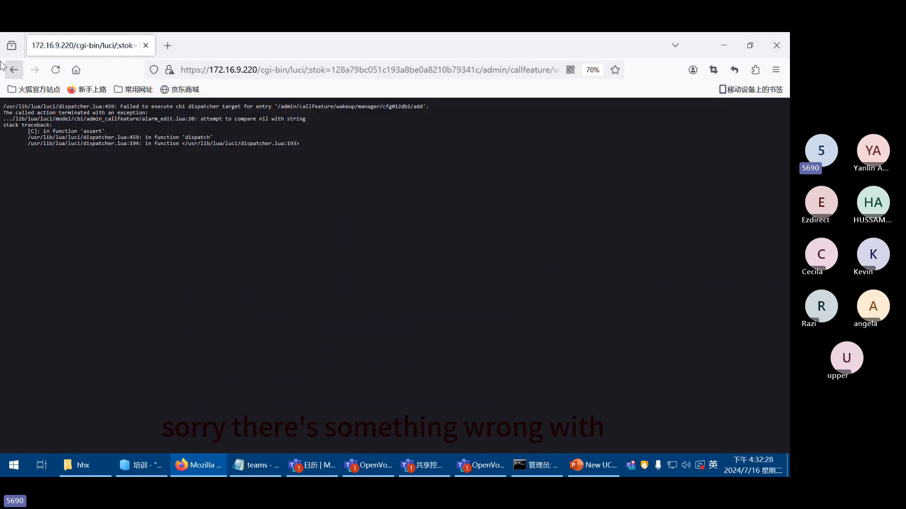
click(7, 69)
scroll(81, 340, down, 2)
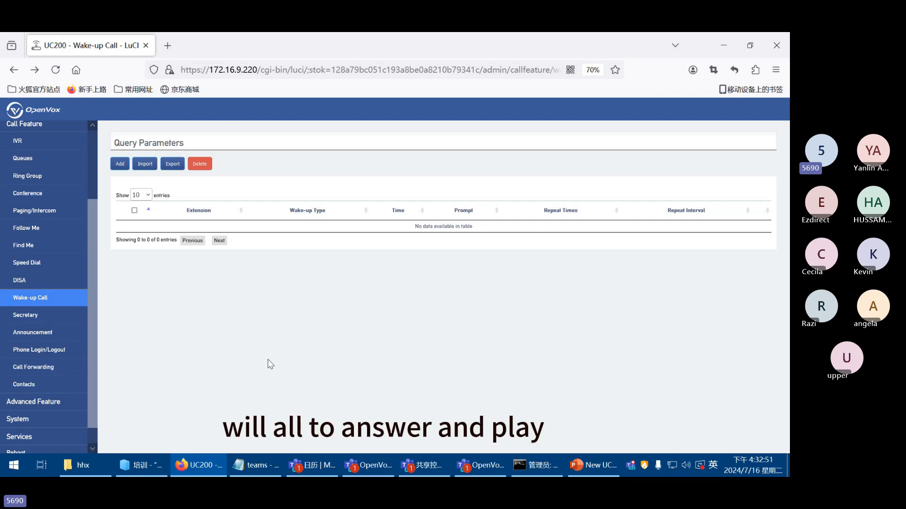
View the secretary, announcement, phone login/logout, call forwarding and company contacts pages among the call features.
click(48, 320)
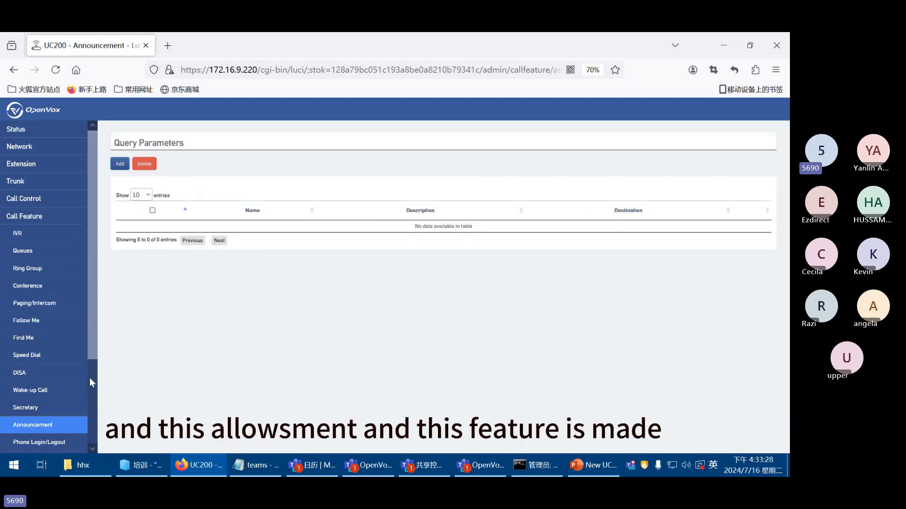
scroll(44, 396, down, 2)
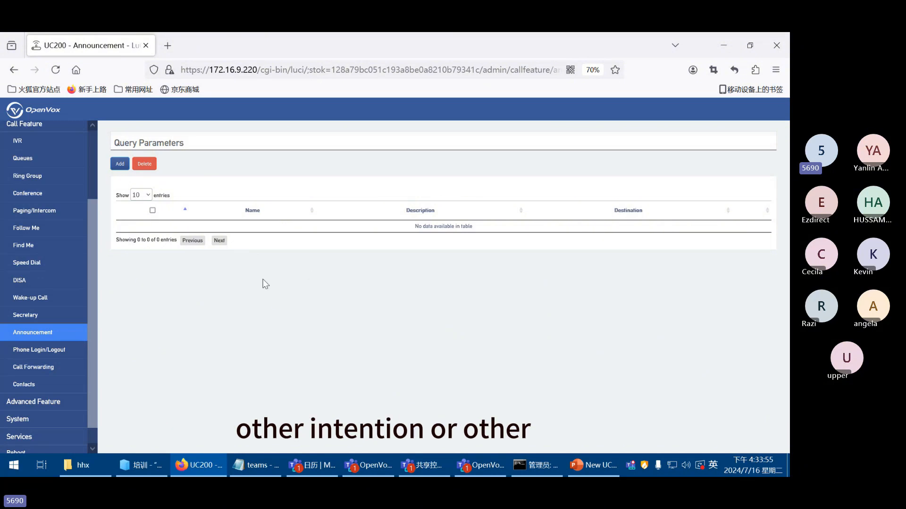
click(47, 350)
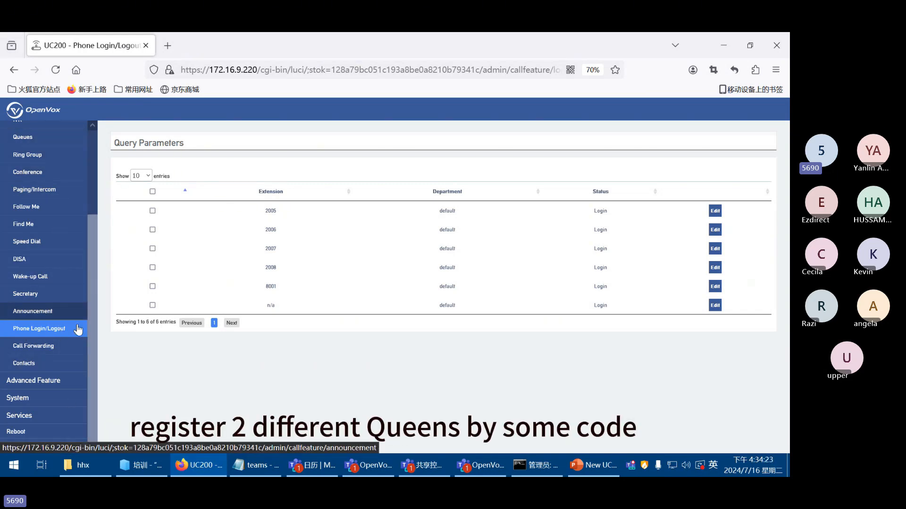
click(34, 346)
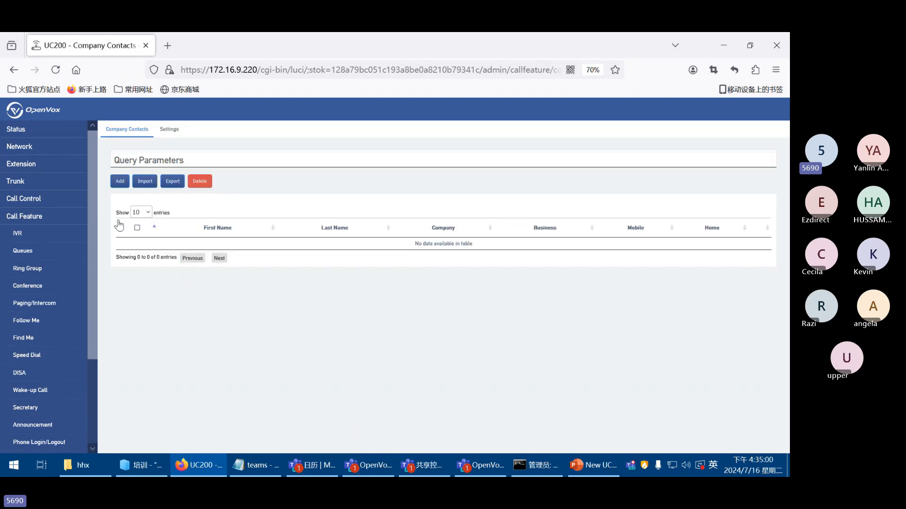
Review the advanced preferences: general call durations and redirect limit, tone, dialing detection and DSP settings.
scroll(40, 348, down, 3)
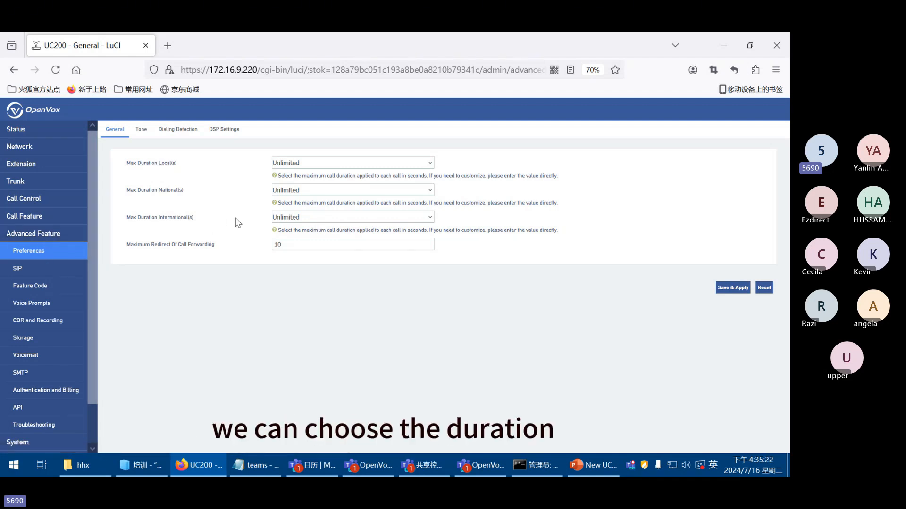
drag(134, 163, 199, 191)
click(194, 164)
drag(168, 218, 209, 226)
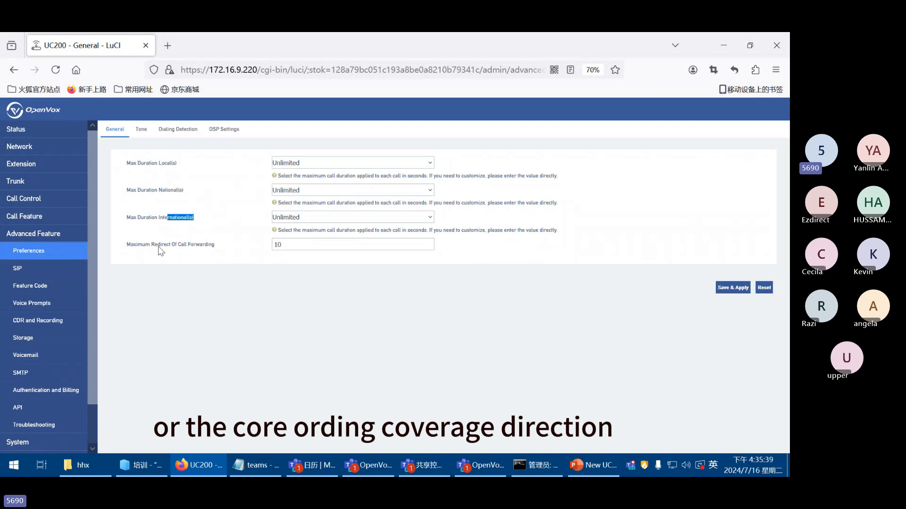
click(285, 245)
click(141, 132)
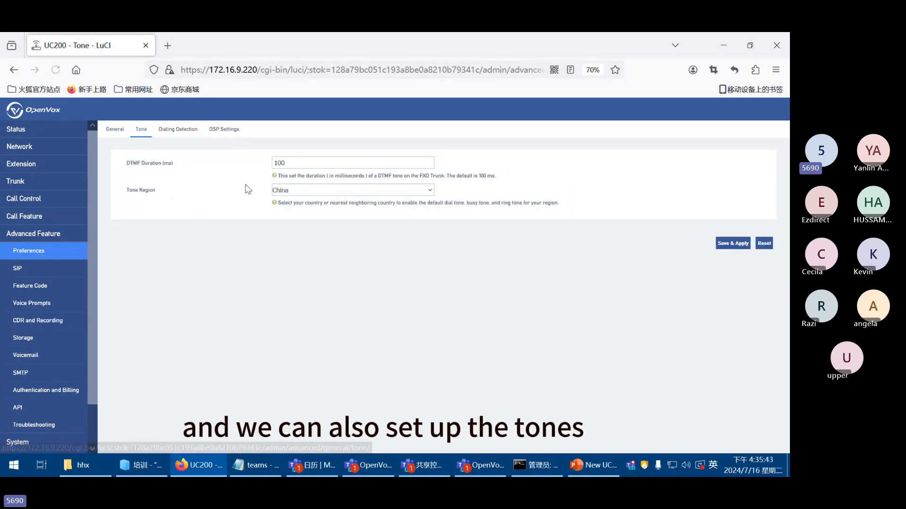
click(172, 133)
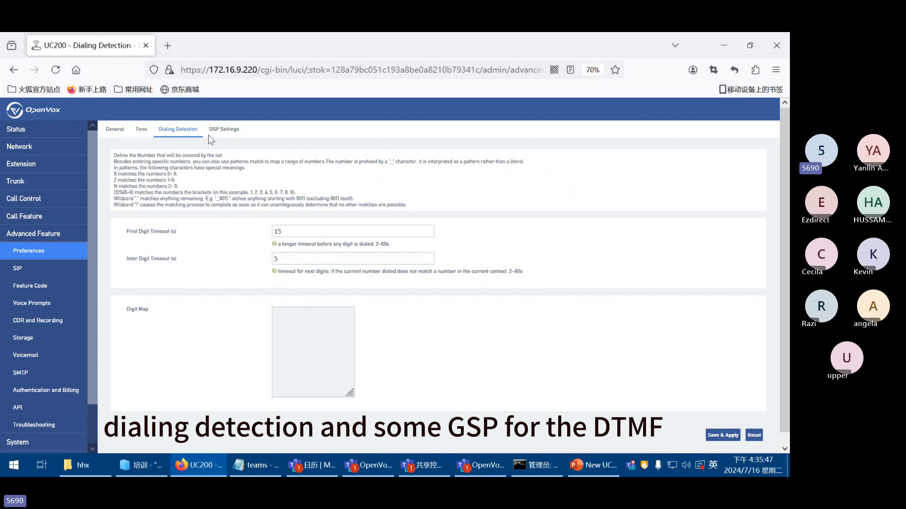
click(222, 130)
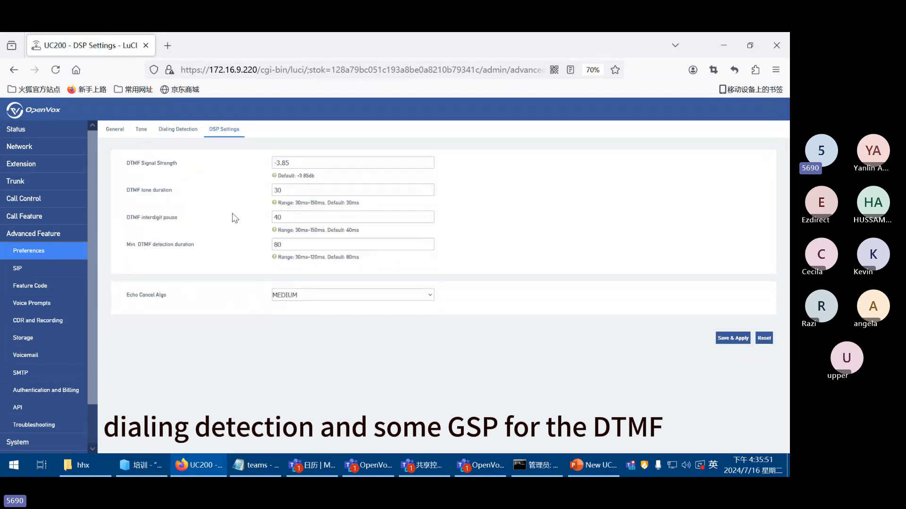
Review the SIP settings, covering the general, RTP, TLS, WebRTC, codec and T.38 options.
click(19, 269)
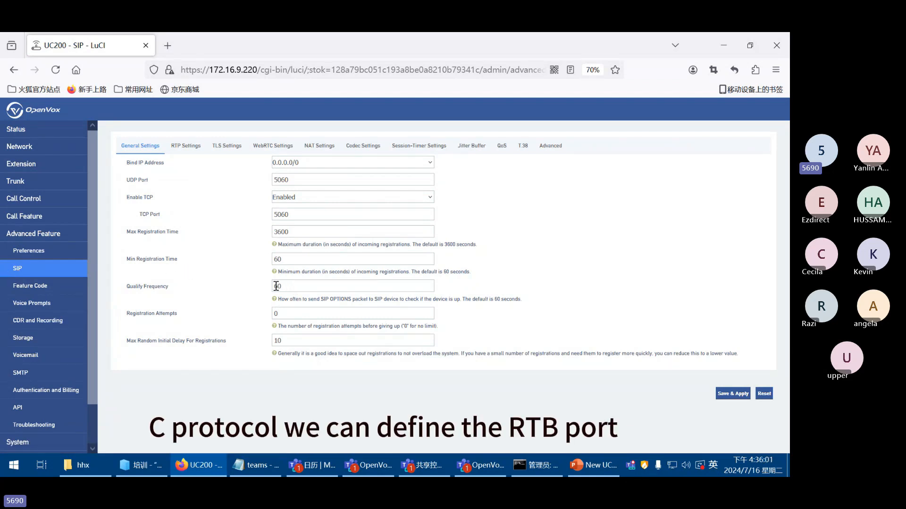
click(182, 150)
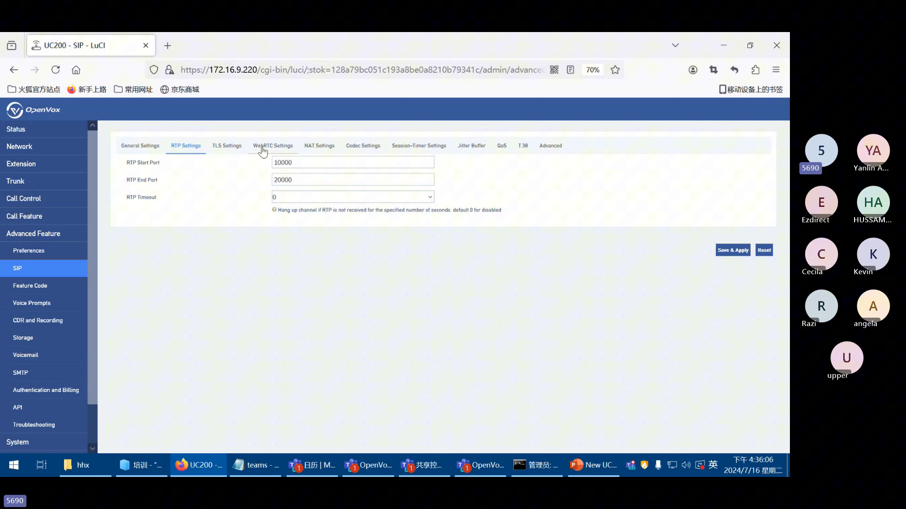
click(226, 151)
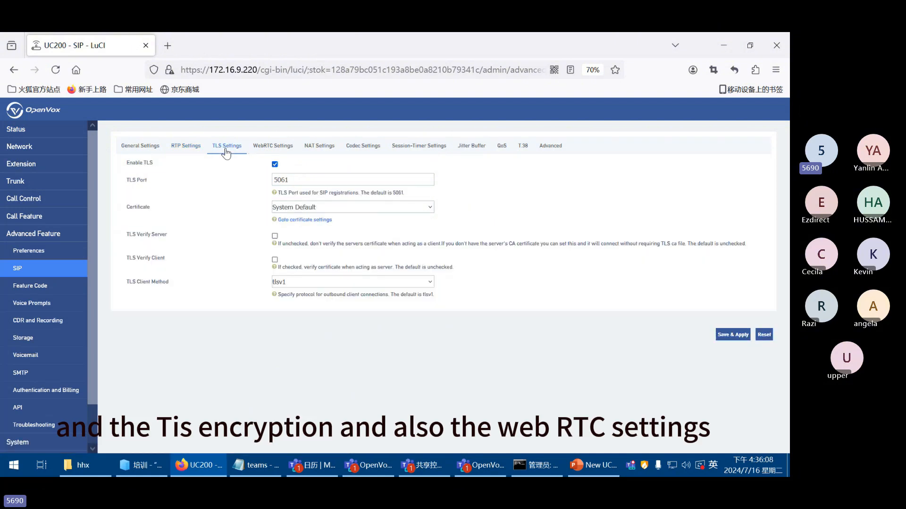
click(276, 150)
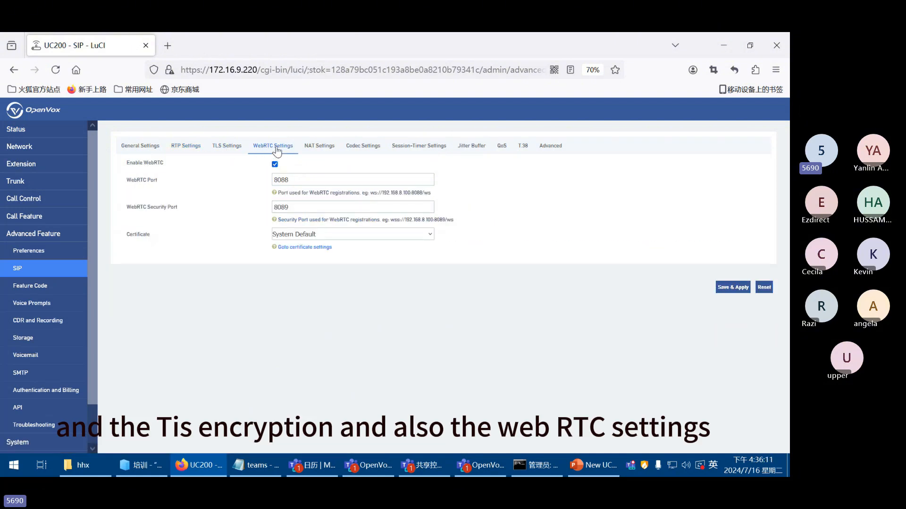
click(349, 147)
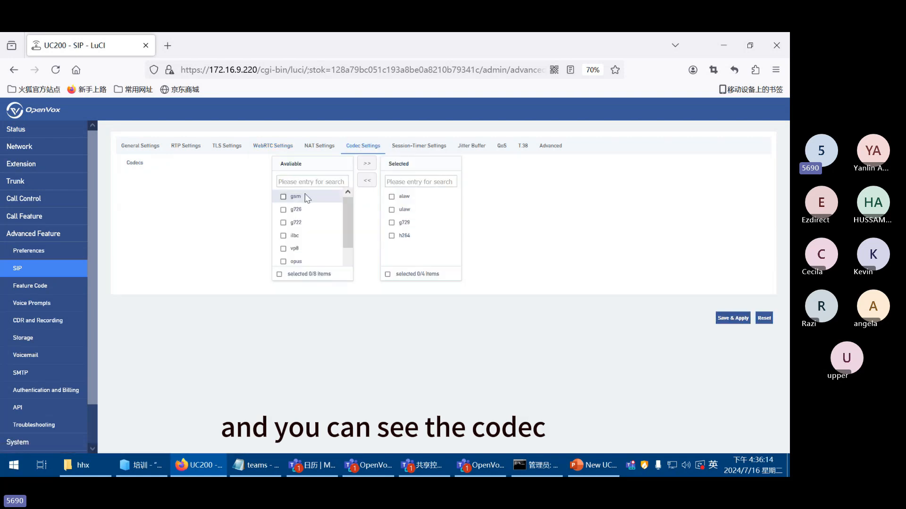
click(522, 148)
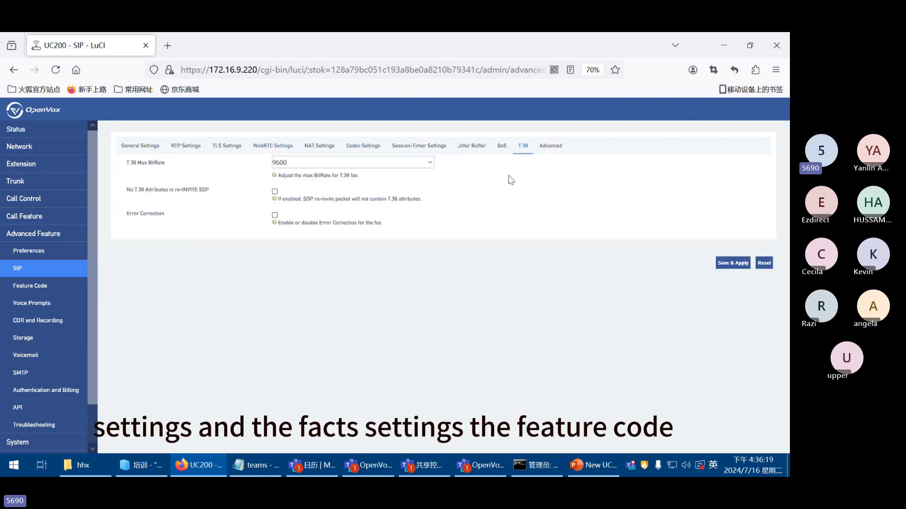
Examine the feature code list, including the WAN and LAN IP inquiry and the blind and attended transfer codes.
click(30, 286)
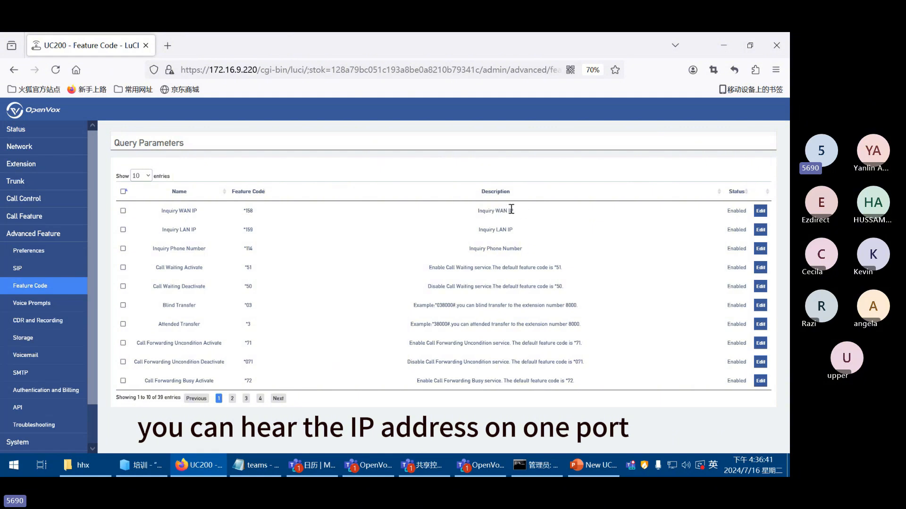
drag(514, 211, 494, 211)
drag(254, 230, 241, 230)
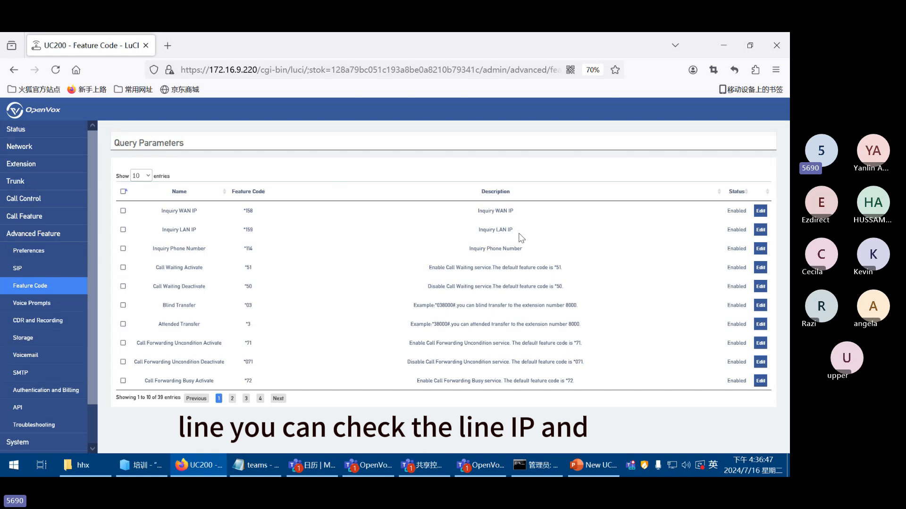
drag(520, 233, 475, 234)
drag(162, 307, 205, 312)
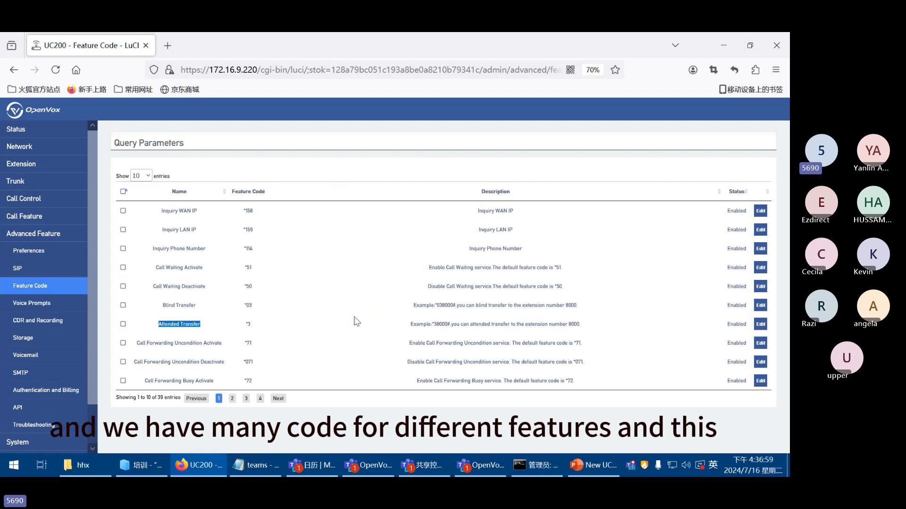
Review the voice prompt settings, covering prompt preference, music on hold and custom prompts.
click(32, 303)
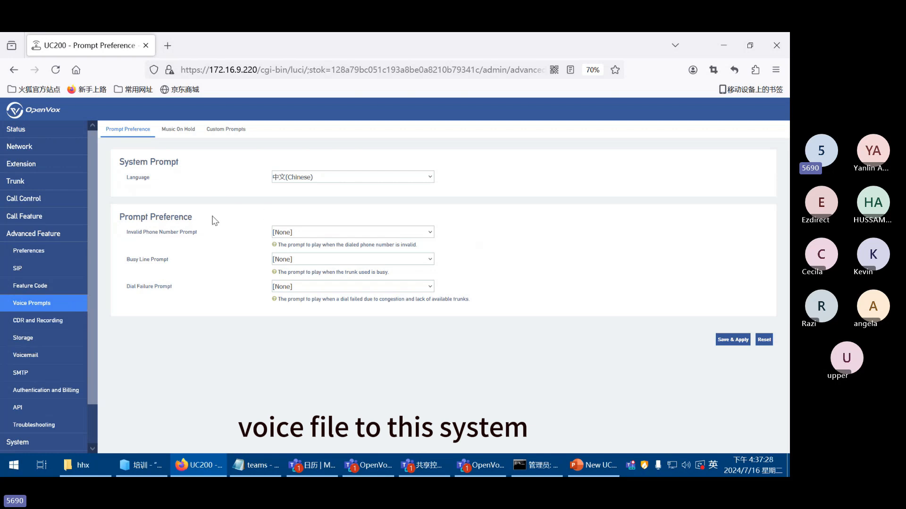
click(189, 136)
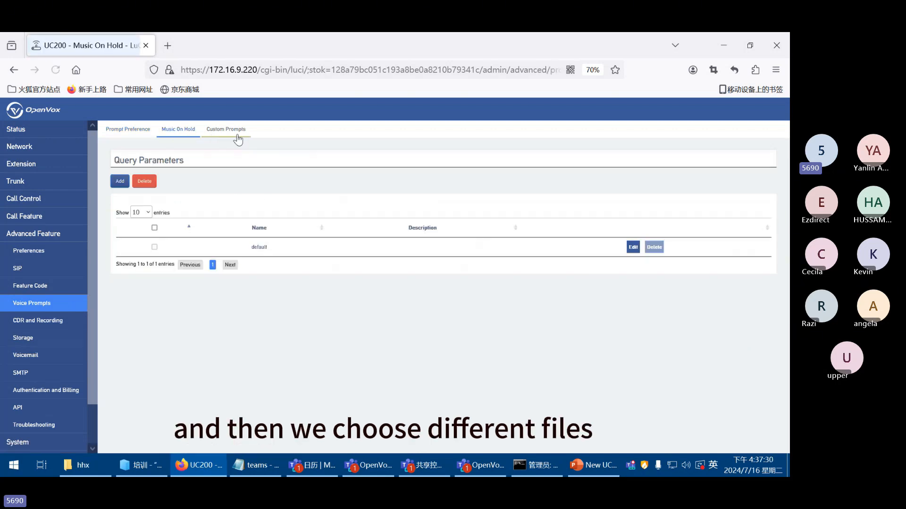
click(227, 135)
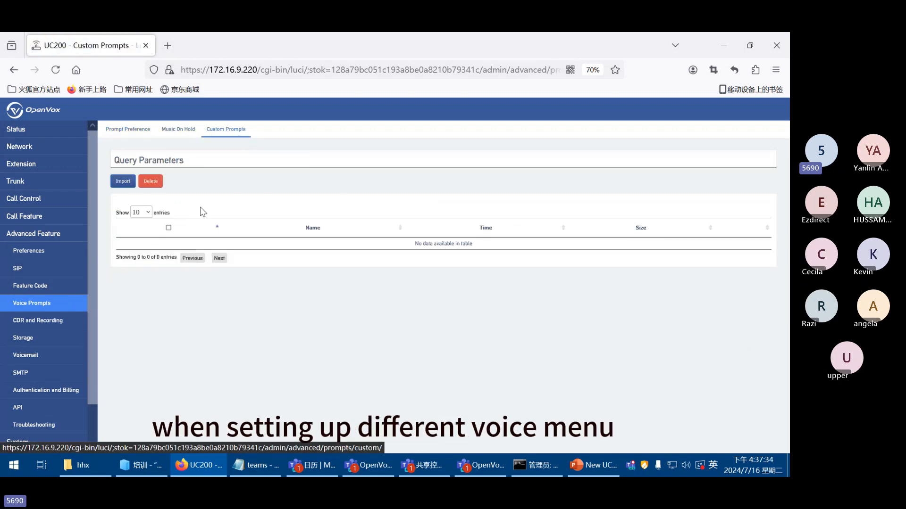
View the CDR query page and examine the recording options for trunks and extensions.
click(34, 322)
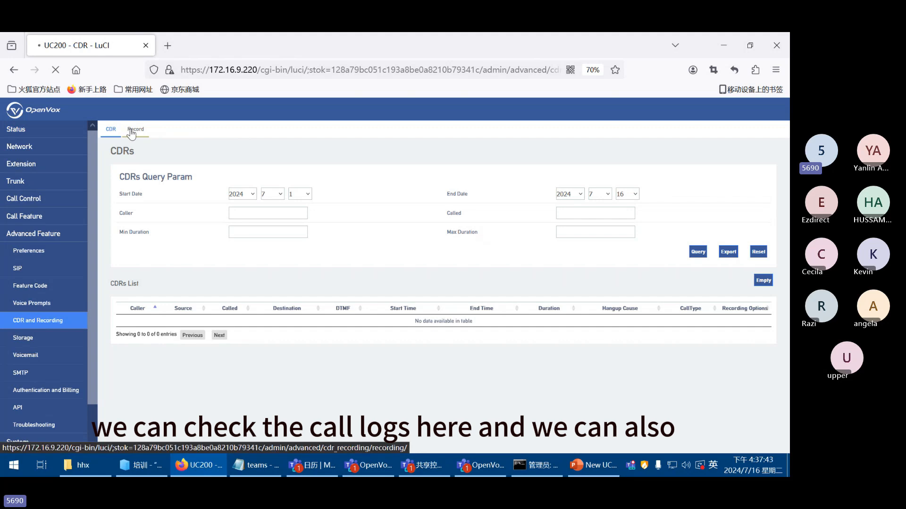
scroll(141, 260, down, 3)
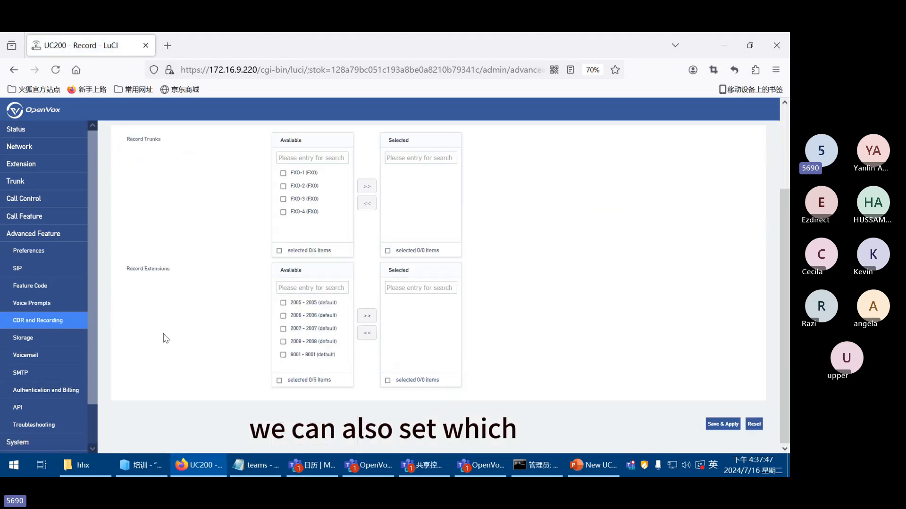
scroll(276, 307, up, 3)
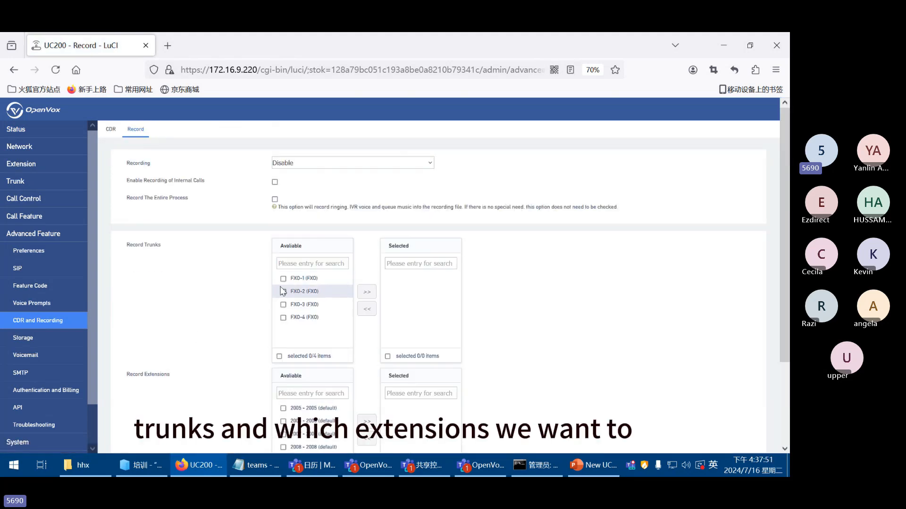
scroll(277, 330, down, 3)
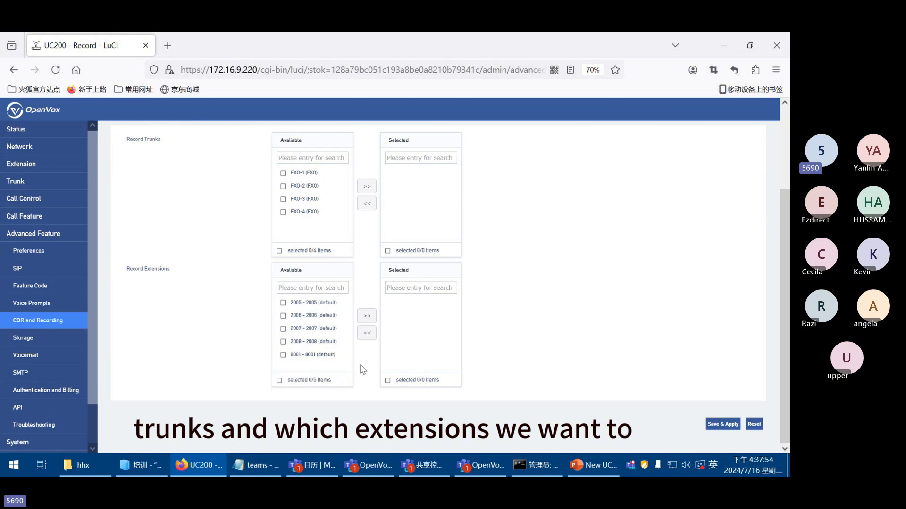
Look over the recording options together with the trunk and extension lists available for recording.
scroll(362, 370, up, 3)
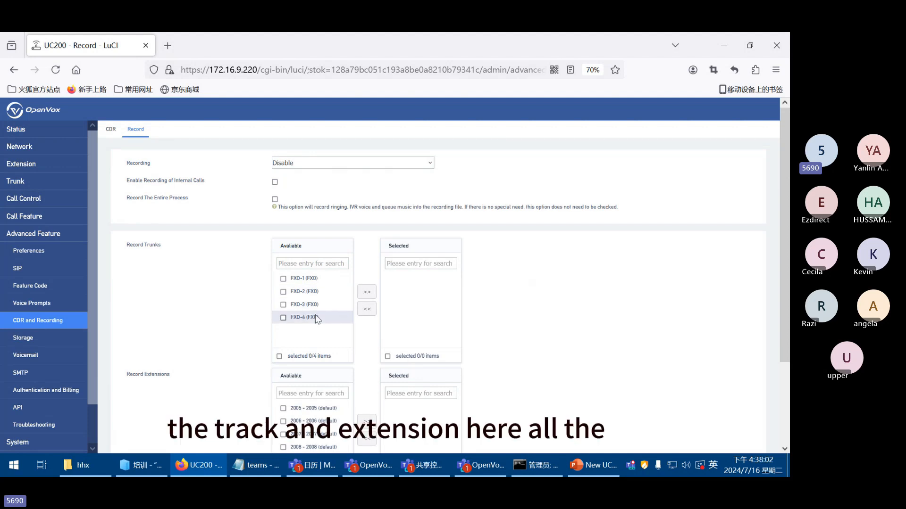
scroll(313, 340, down, 3)
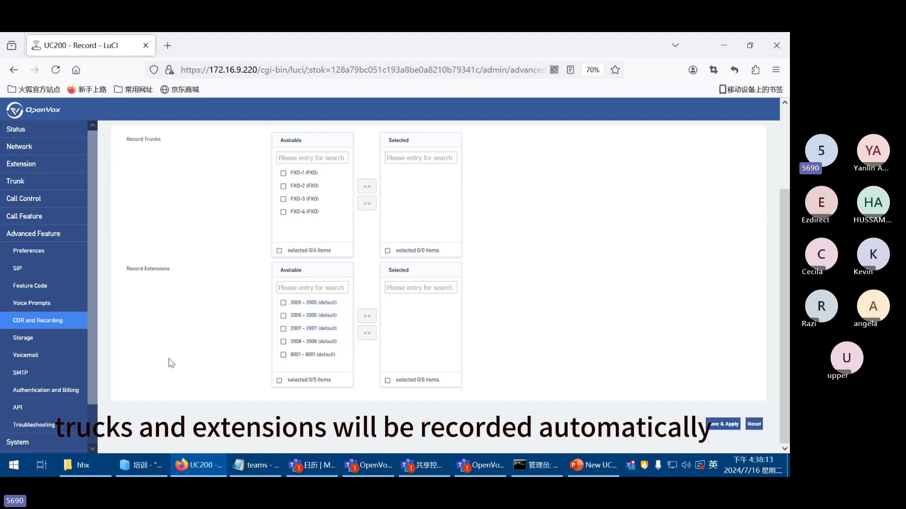
Examine the storage devices page, covering local storage, the network drive, the SD/TF card and the USB drive.
click(42, 341)
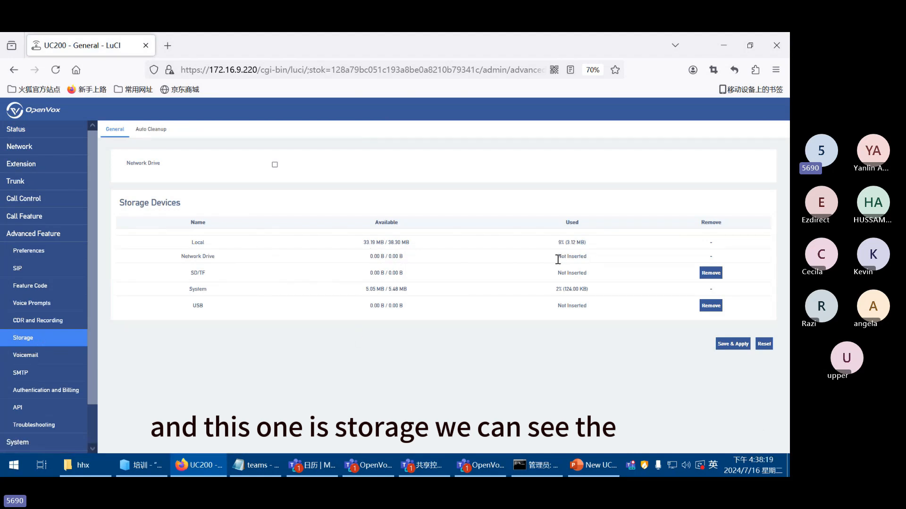
drag(372, 230, 568, 244)
click(230, 256)
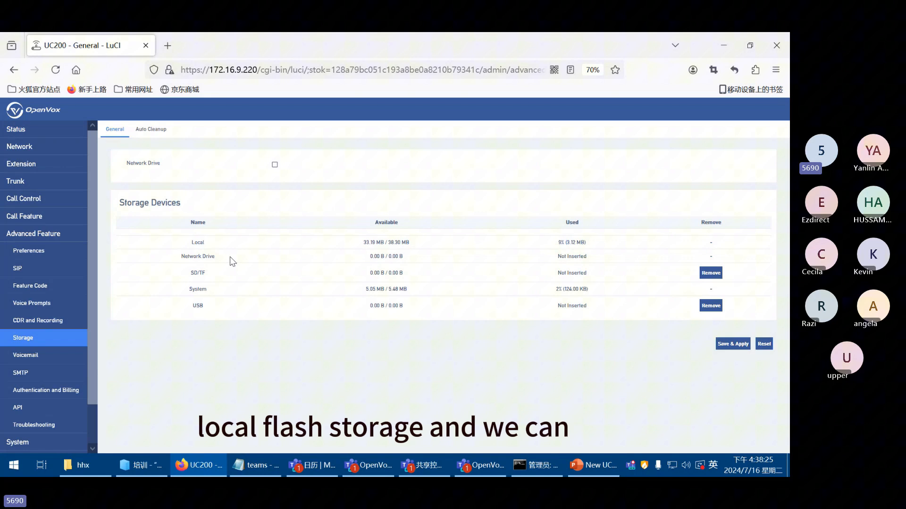
drag(185, 257, 616, 259)
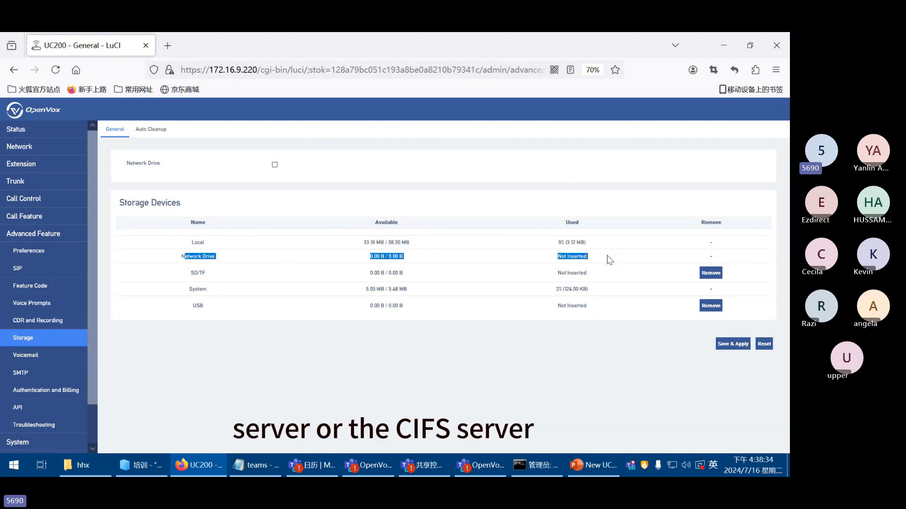
click(608, 259)
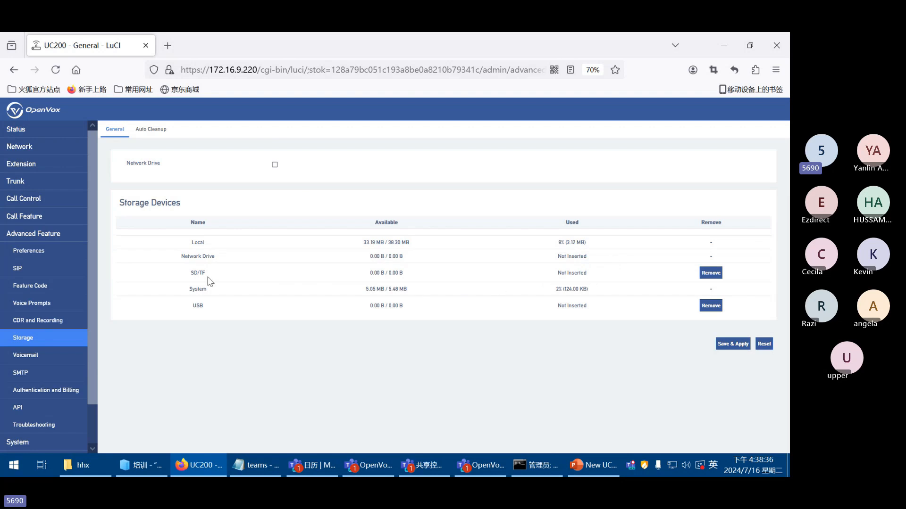
drag(189, 277, 238, 280)
drag(368, 289, 603, 276)
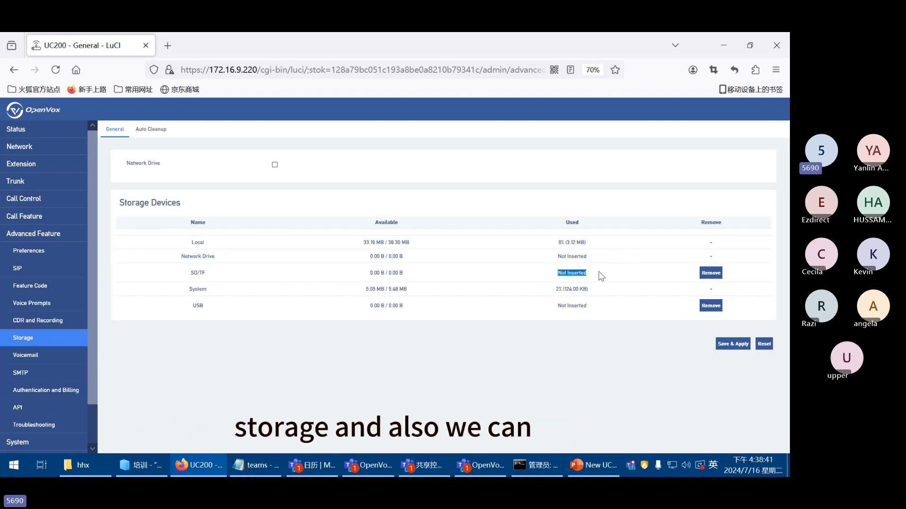
click(237, 324)
drag(195, 307, 485, 313)
click(582, 308)
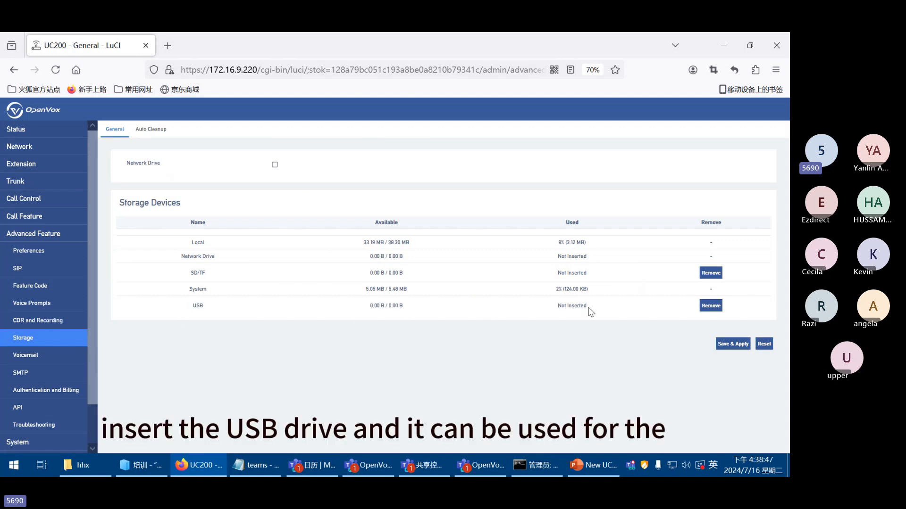
drag(583, 310, 535, 310)
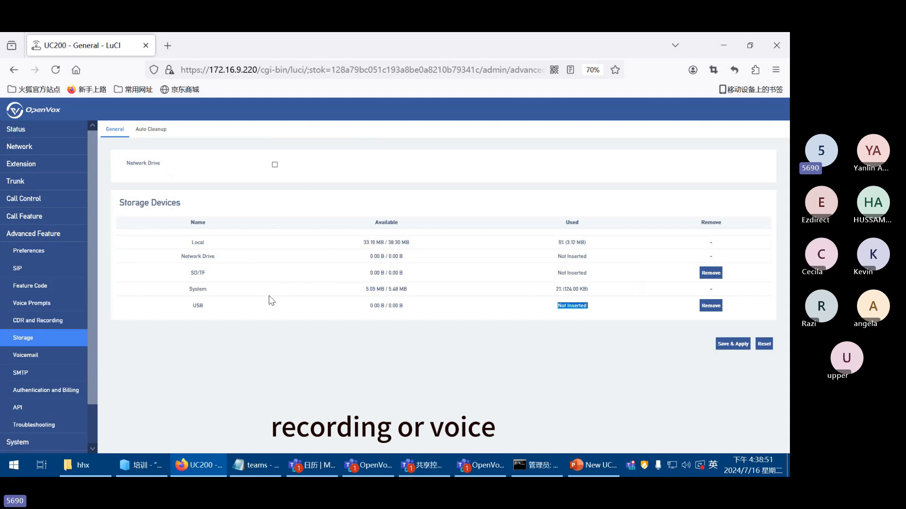
Review the voicemail, SMTP, authentication and billing, and API settings, including the billing URL field.
click(26, 355)
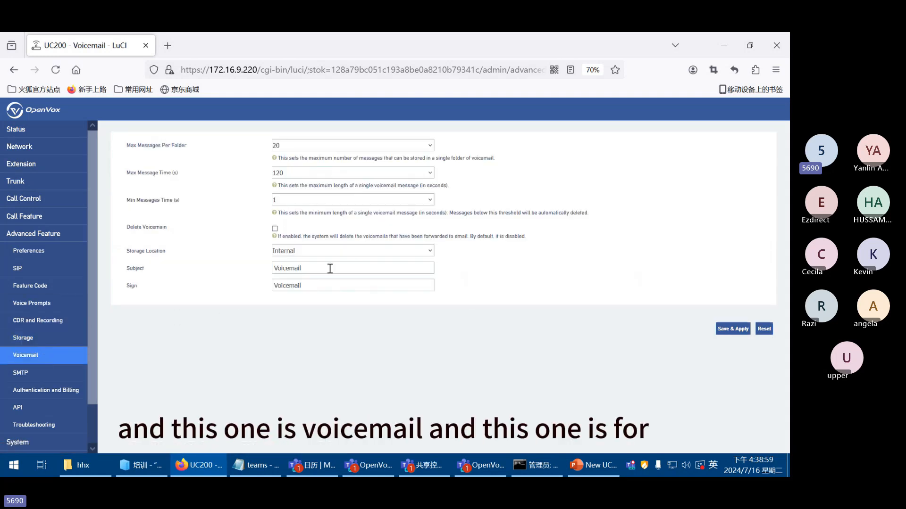
click(21, 372)
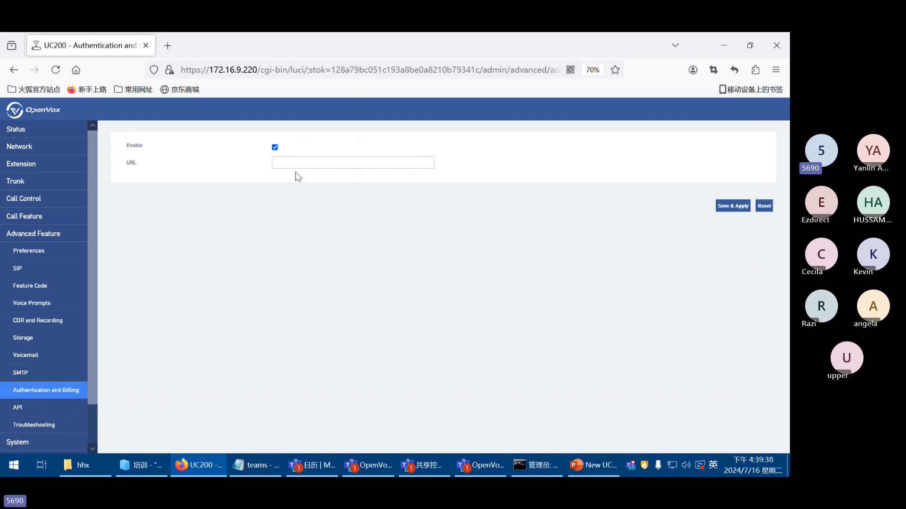
click(284, 164)
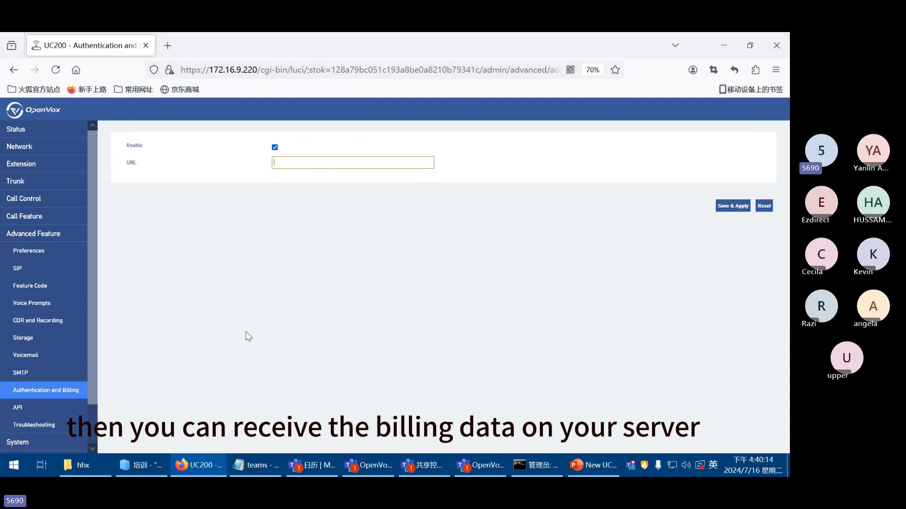
click(28, 410)
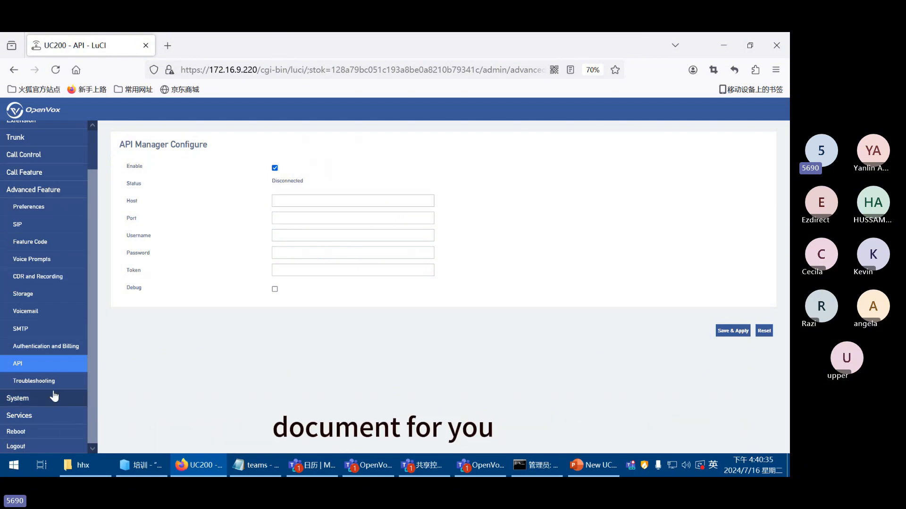
Review the troubleshooting tools, covering Ethernet capture, analog port monitoring, network utilities and log export.
click(26, 381)
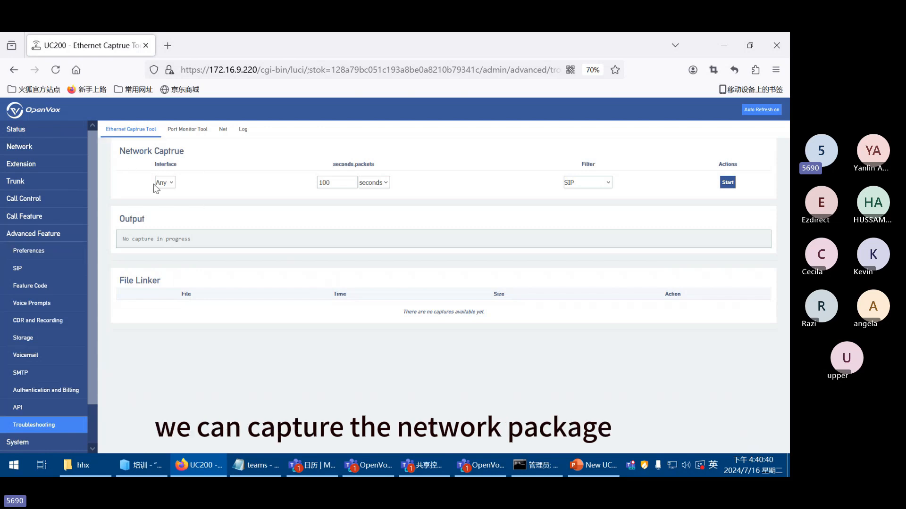
click(188, 130)
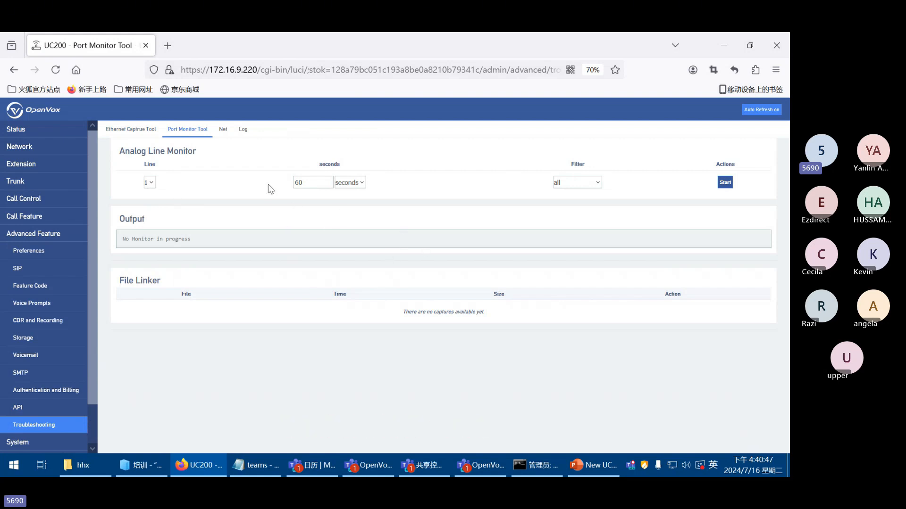
click(224, 131)
click(180, 183)
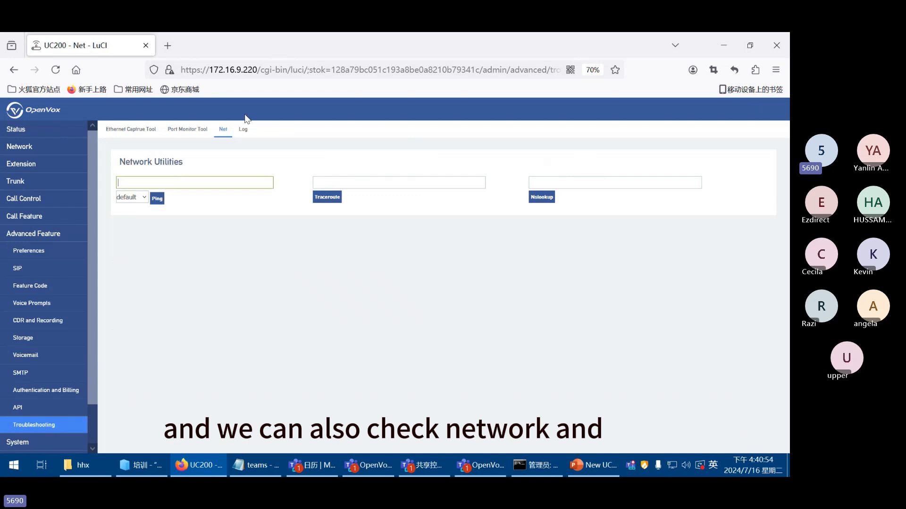
click(251, 130)
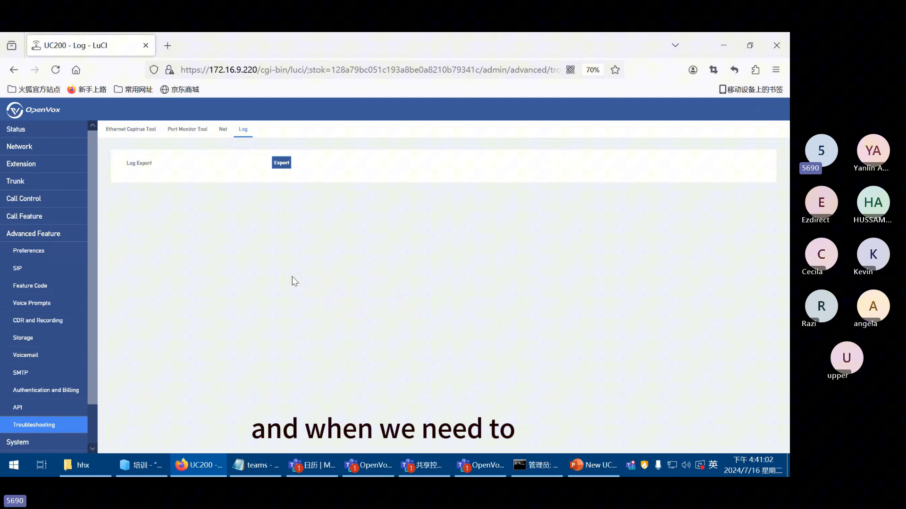
View the system time zone and NTP settings and the administrator password page.
scroll(29, 325, down, 3)
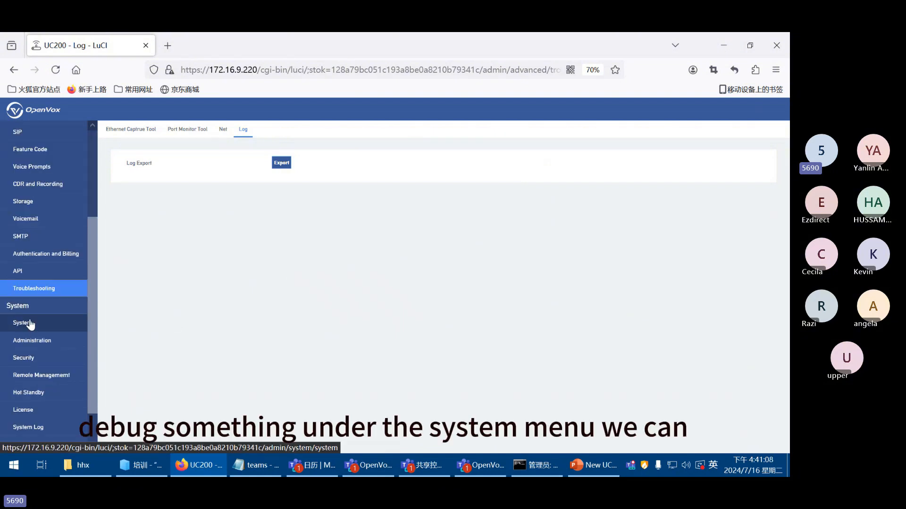
click(29, 324)
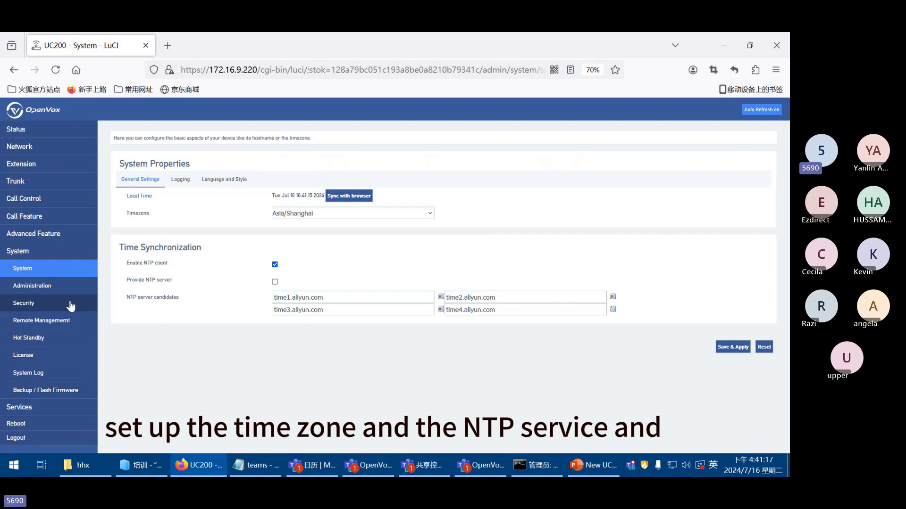
click(47, 287)
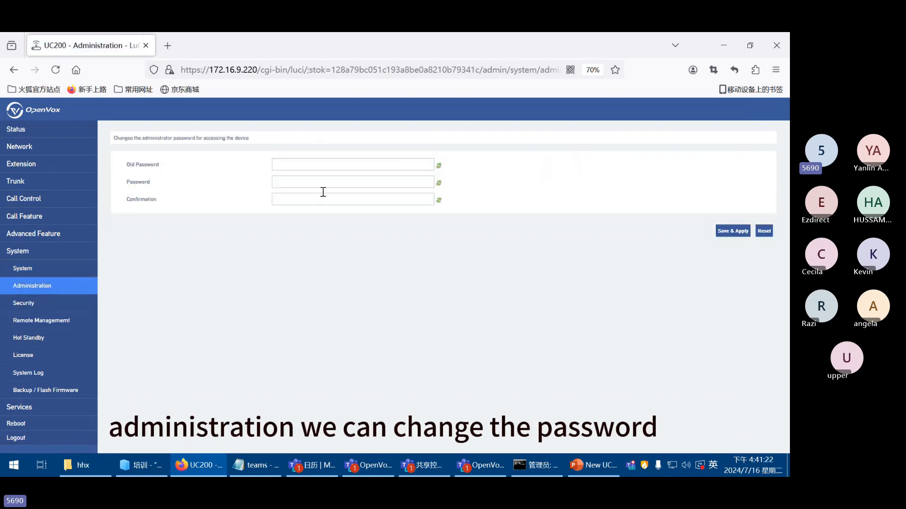
Review the security settings, covering service access, SIP and web auto defense, blocked IP addresses and certificates.
click(72, 302)
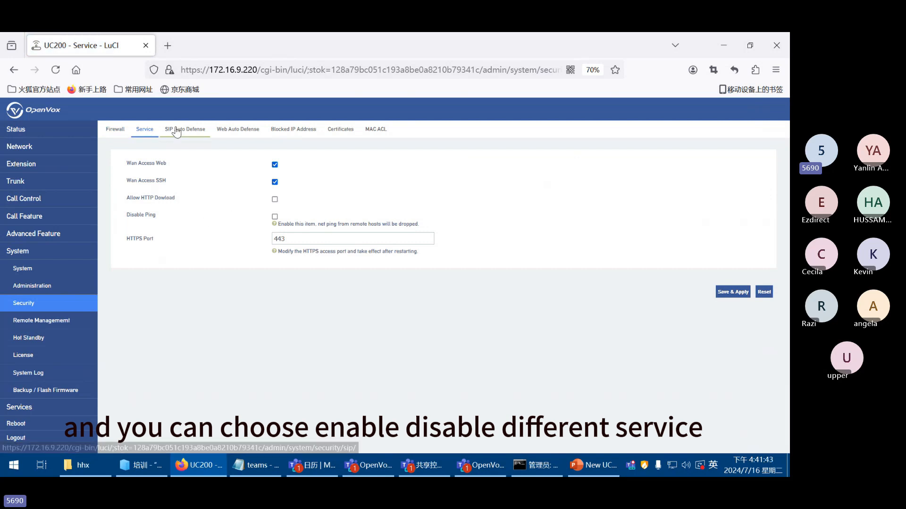
click(203, 133)
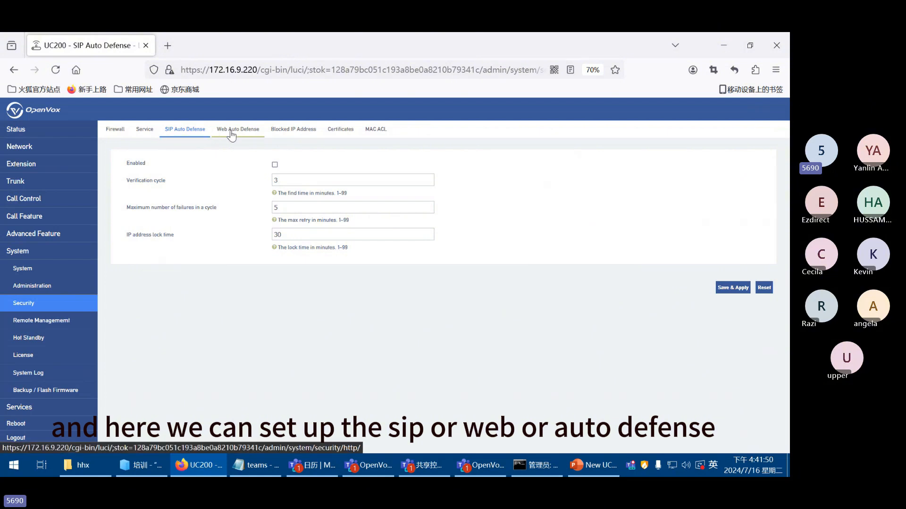
click(246, 135)
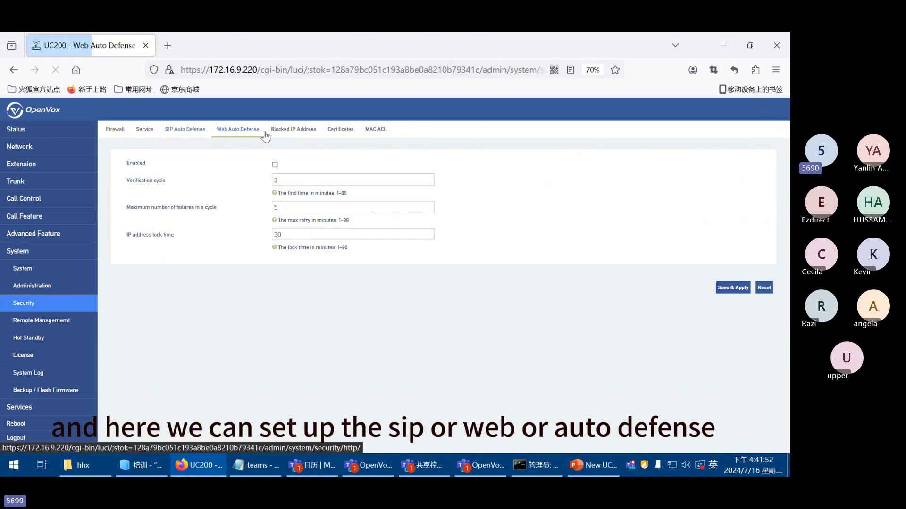
click(293, 134)
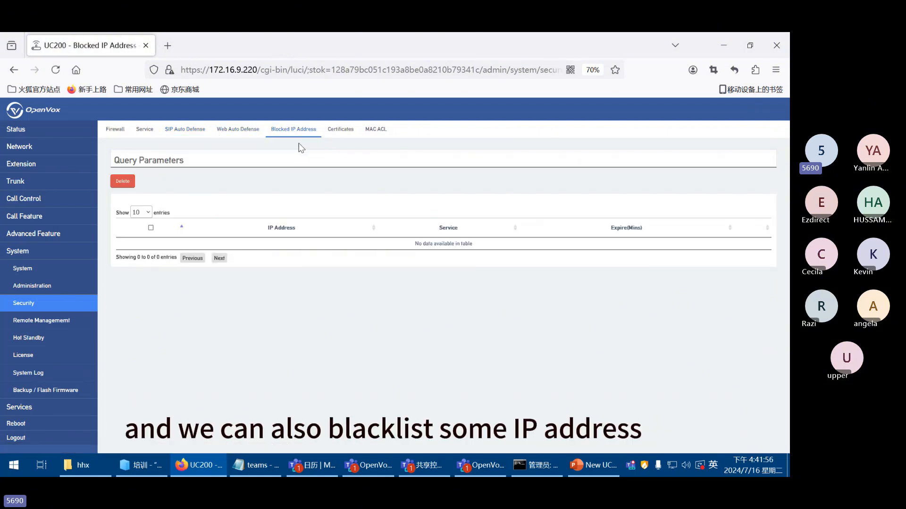
click(330, 135)
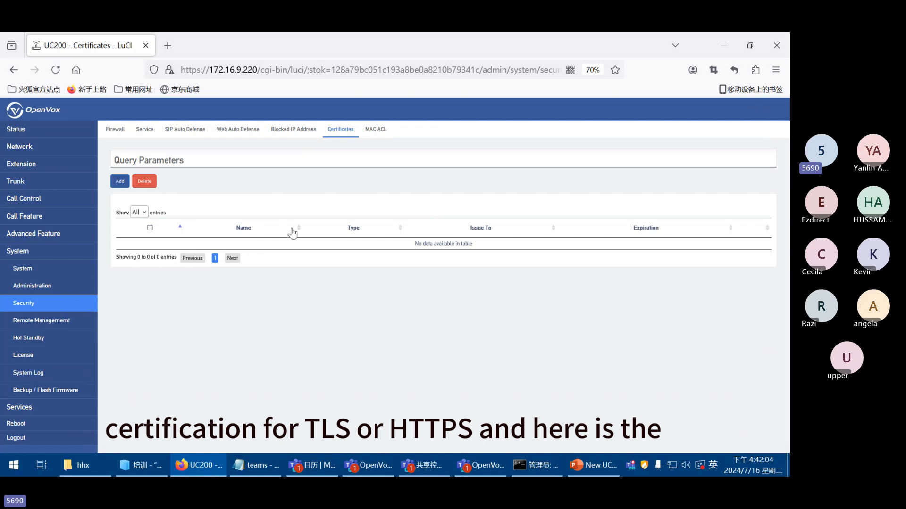
View the remote management settings and try Secondary as the hot standby mode.
key(alt+Left)
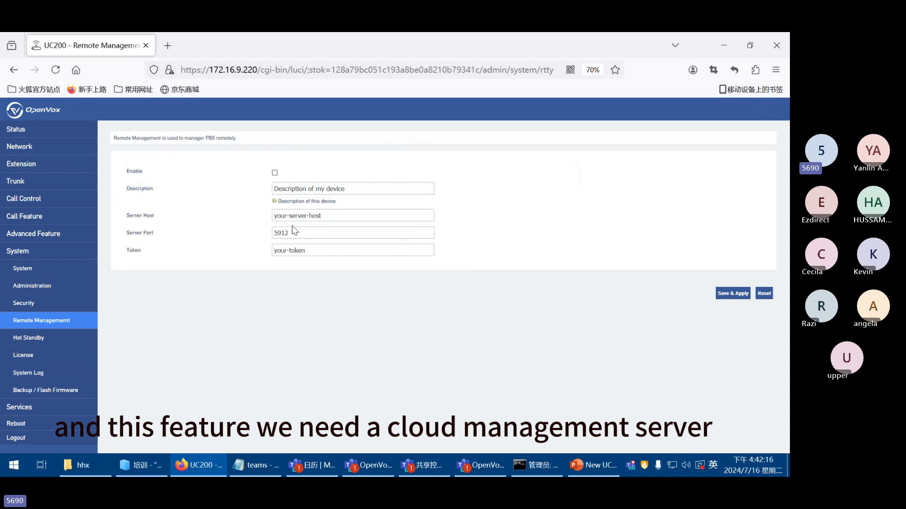
click(23, 342)
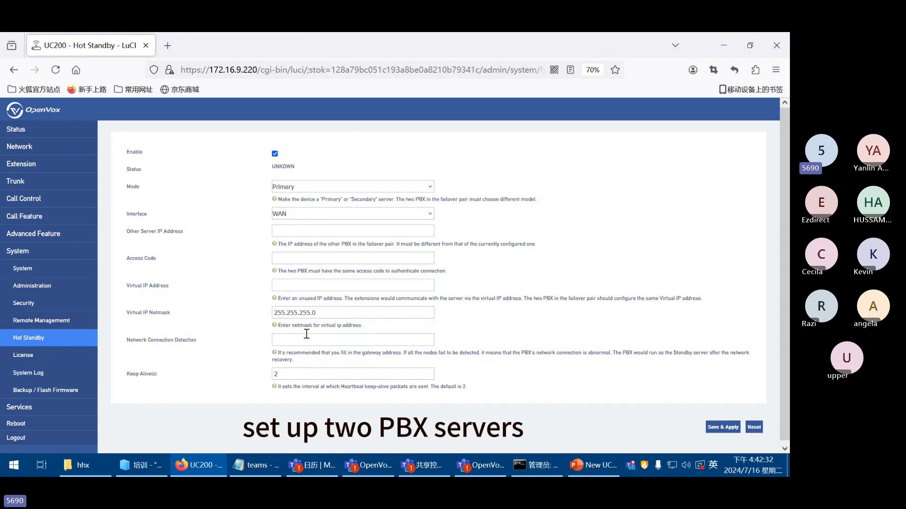
click(309, 188)
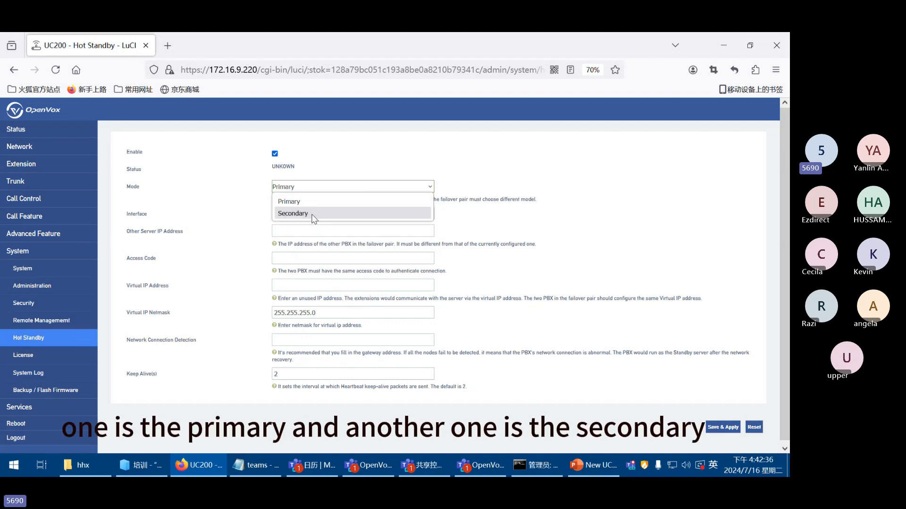
click(313, 215)
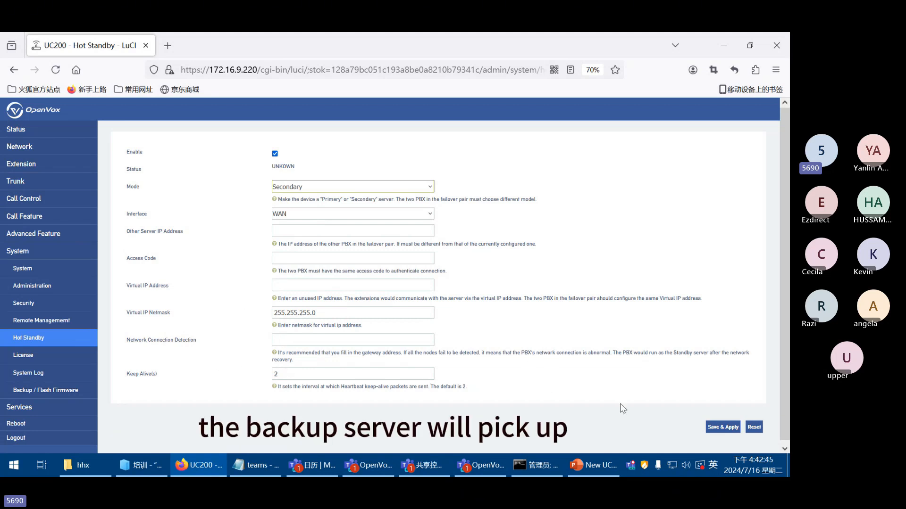
Examine the license limits for SIP extensions, SIP trunks and concurrency, and view the system log and backup/firmware pages.
click(29, 355)
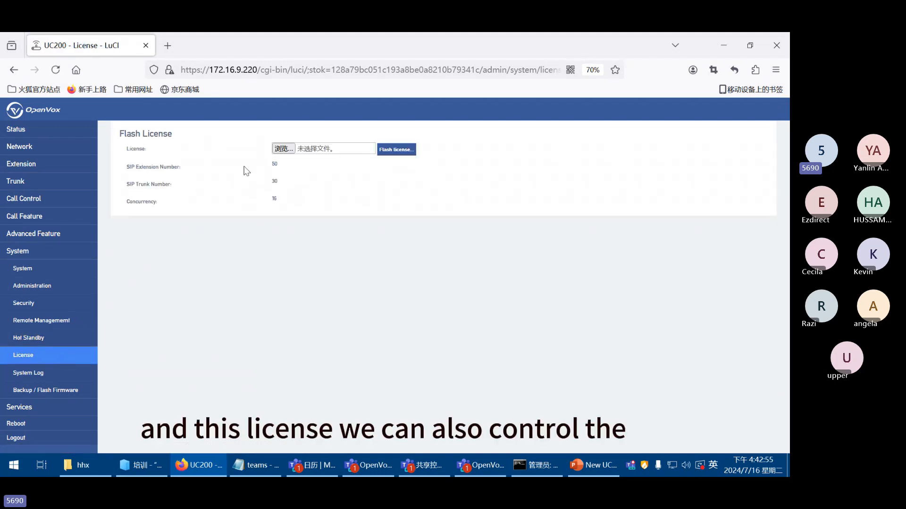
drag(151, 167, 230, 189)
click(157, 193)
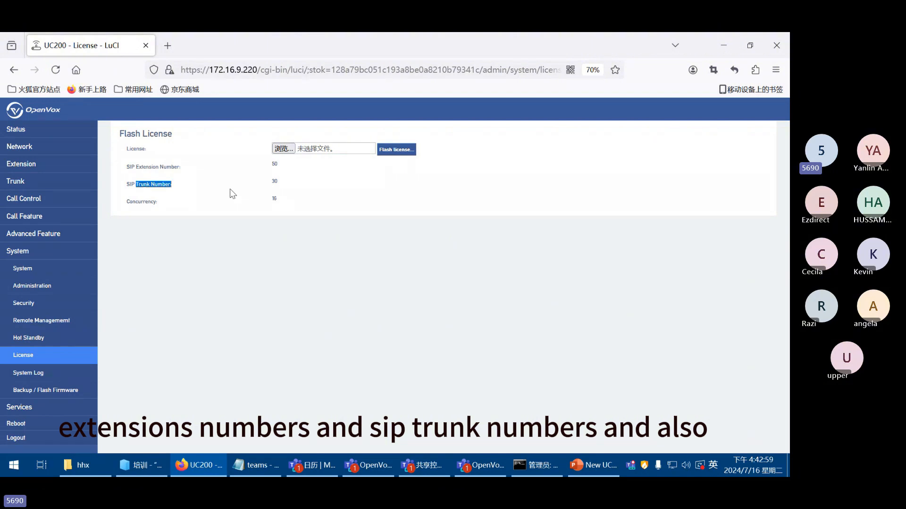
click(229, 209)
drag(133, 202, 283, 213)
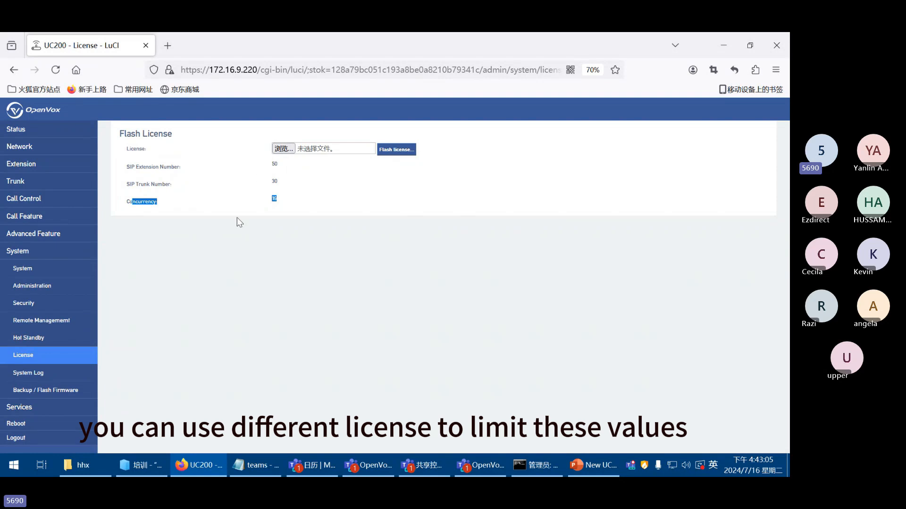
click(26, 373)
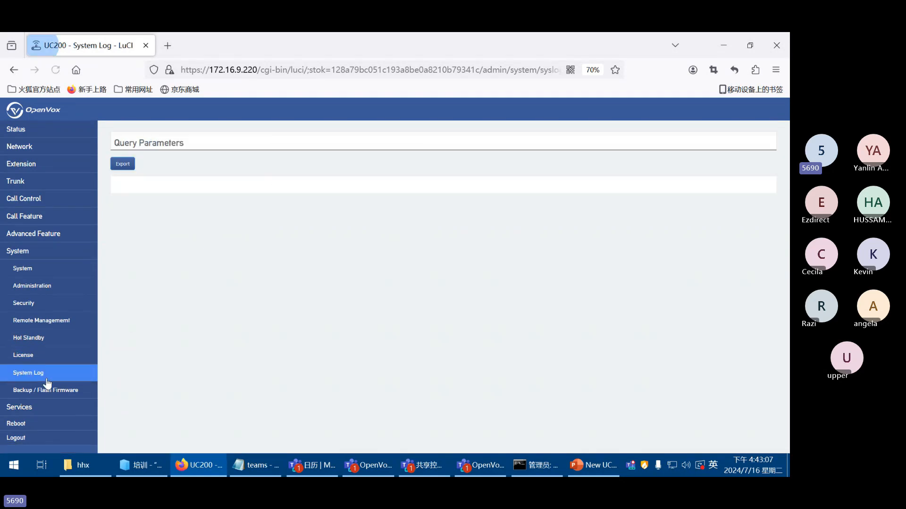
click(42, 390)
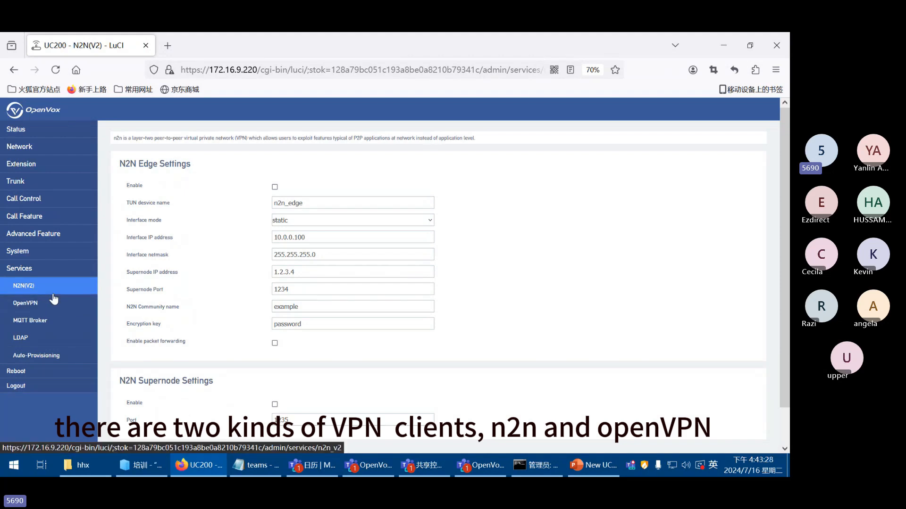
Review the services pages, covering the N2N VPN, MQTT broker, LDAP and auto-provisioning device list.
click(44, 293)
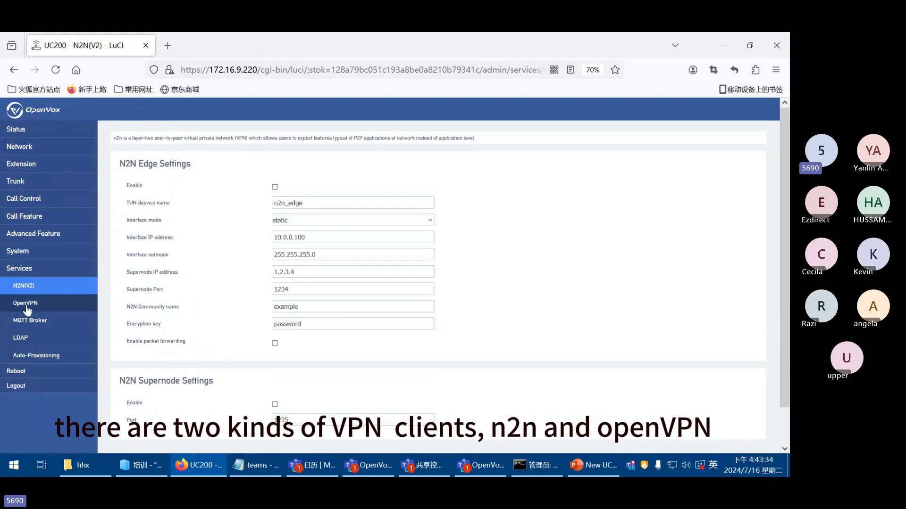
click(50, 321)
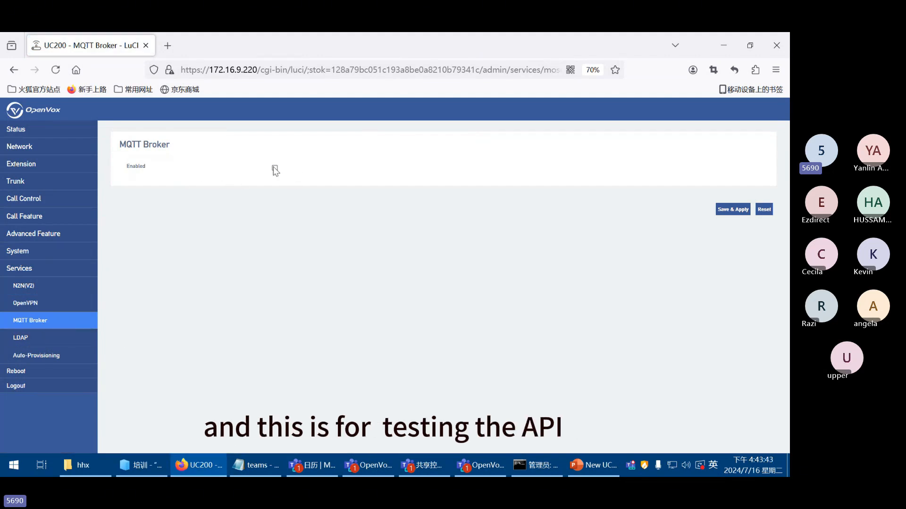
click(40, 341)
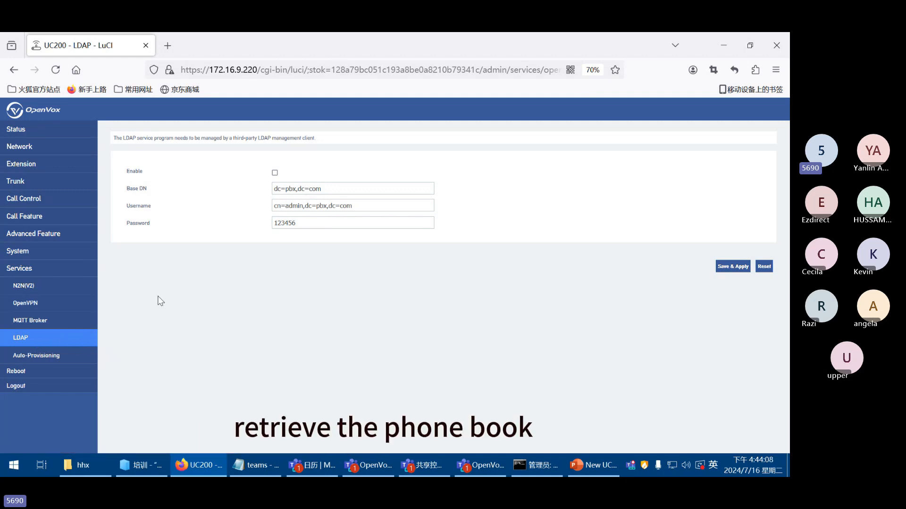
click(55, 359)
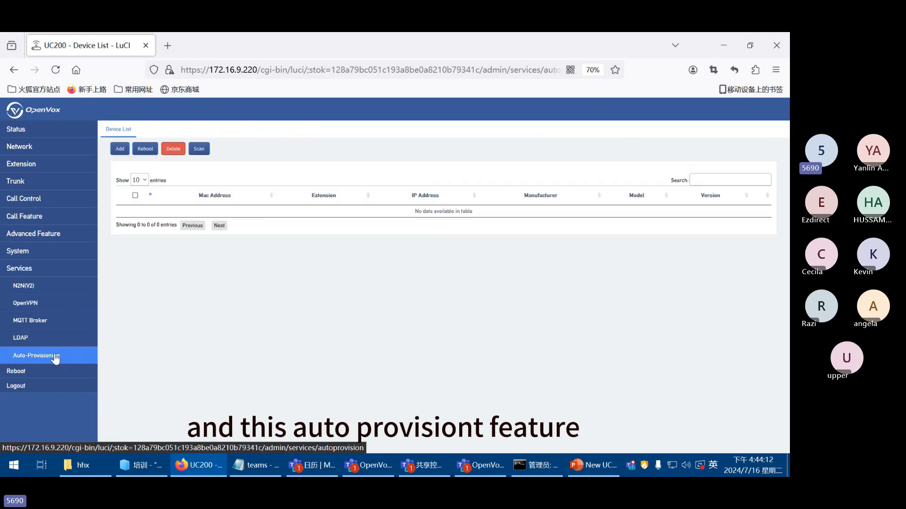